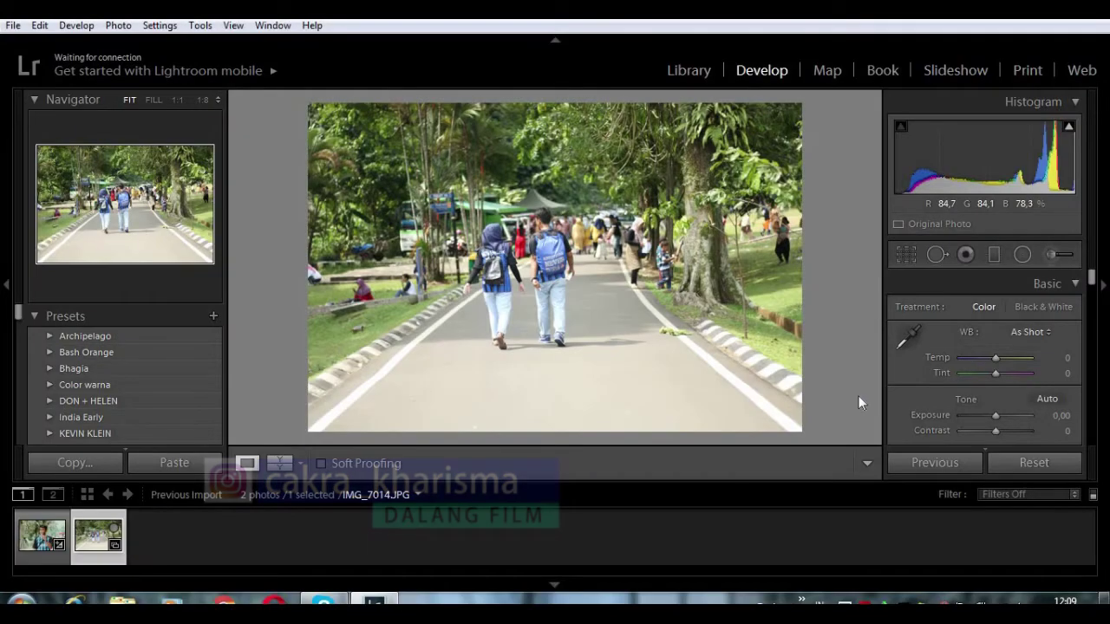
- Cool Temp to -2, try a darker Exposure, then reset Exposure to 0.00
left_click_drag(995, 360, 995, 358)
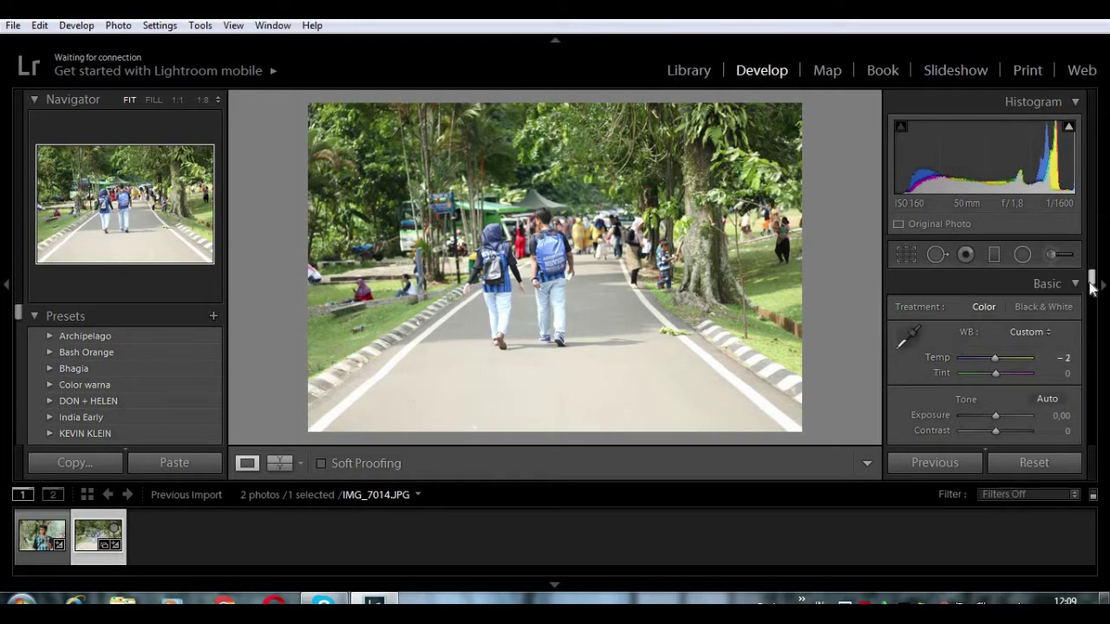
left_click_drag(1092, 286, 1092, 293)
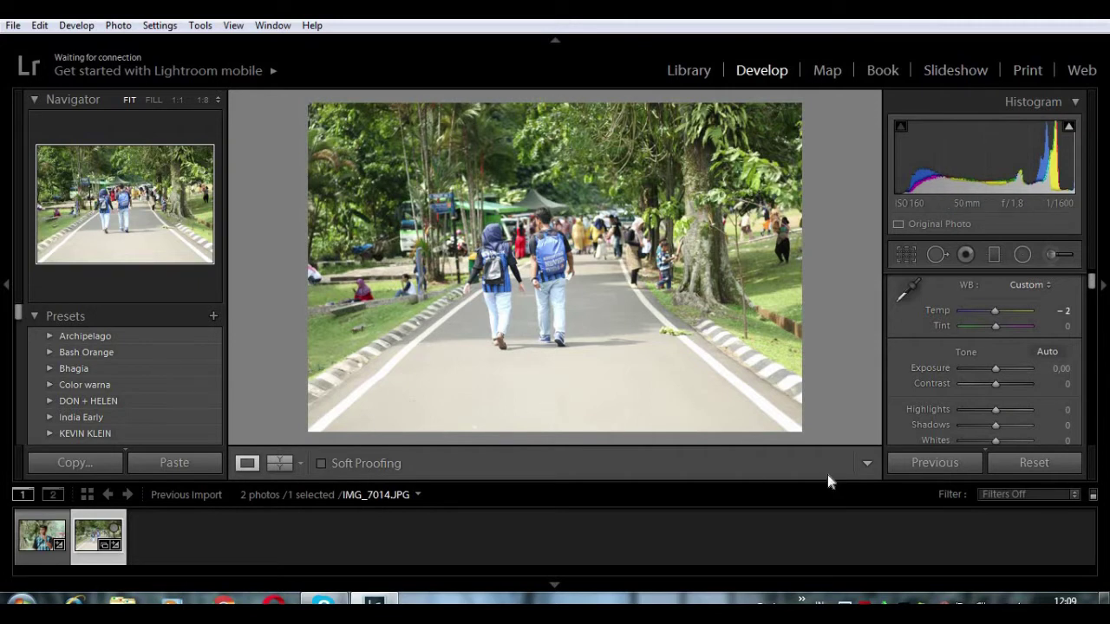
mouse_move(994, 367)
left_mouse_down()
mouse_move(1009, 370)
mouse_move(994, 375)
left_mouse_up()
double_click(994, 375)
- Raise Contrast to +10 and set Highlights to -50
scroll(1092, 291, "down", 1)
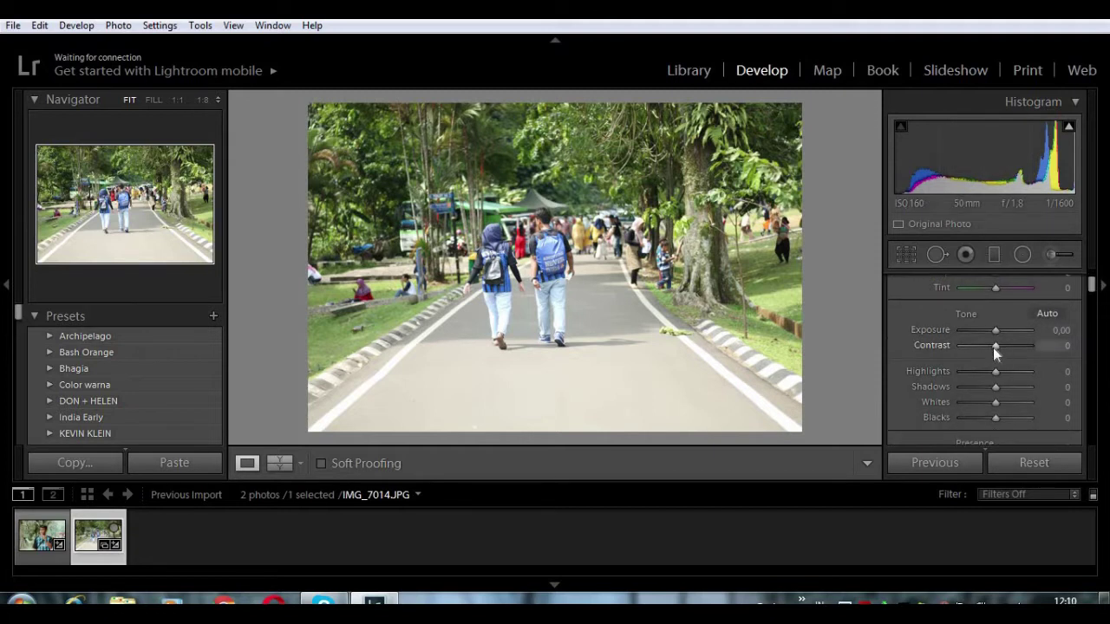
left_click_drag(993, 348, 997, 348)
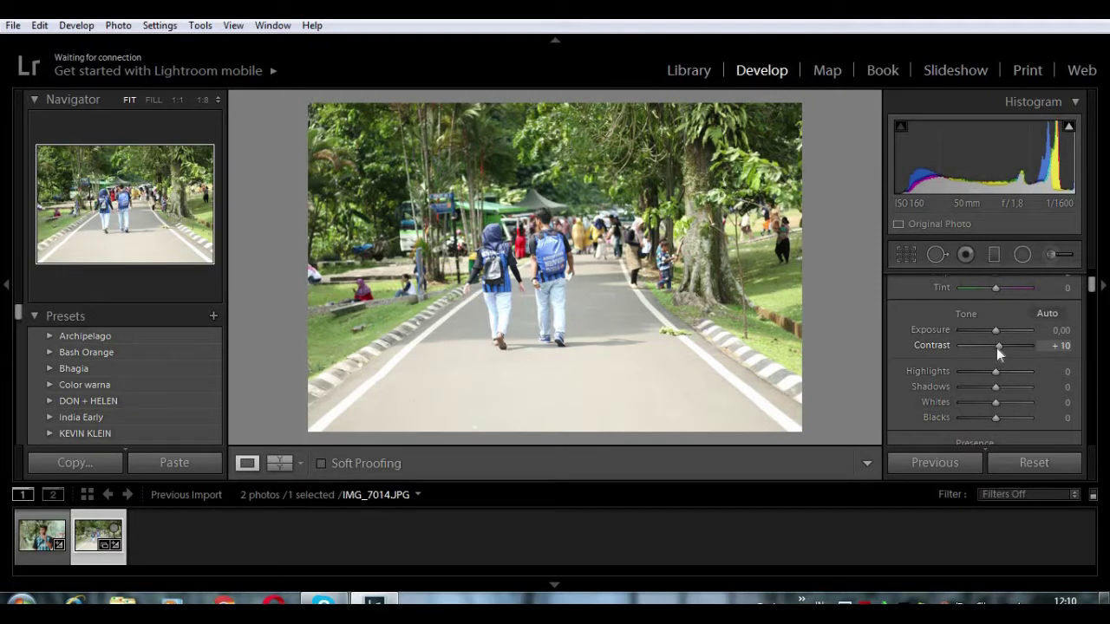
scroll(1092, 295, "down", 1)
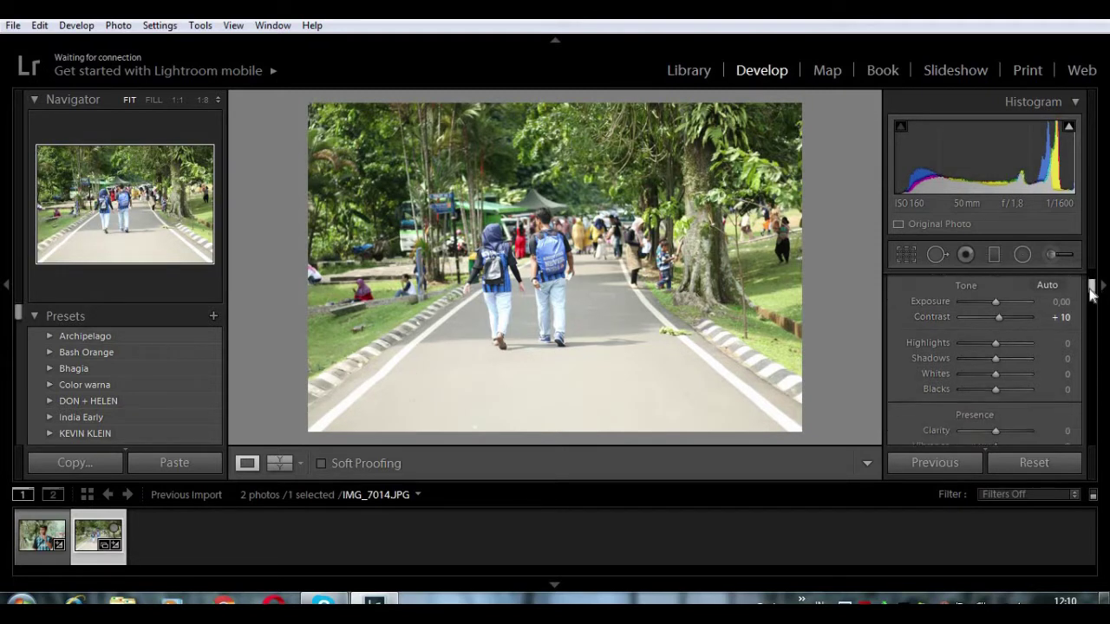
left_click(1066, 343)
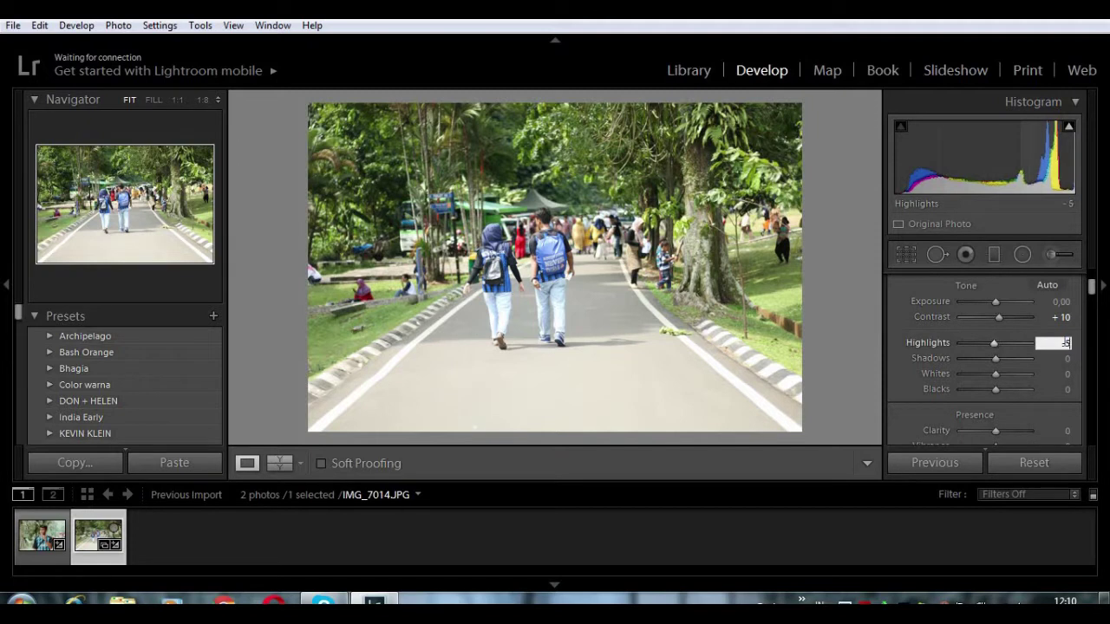
type("0")
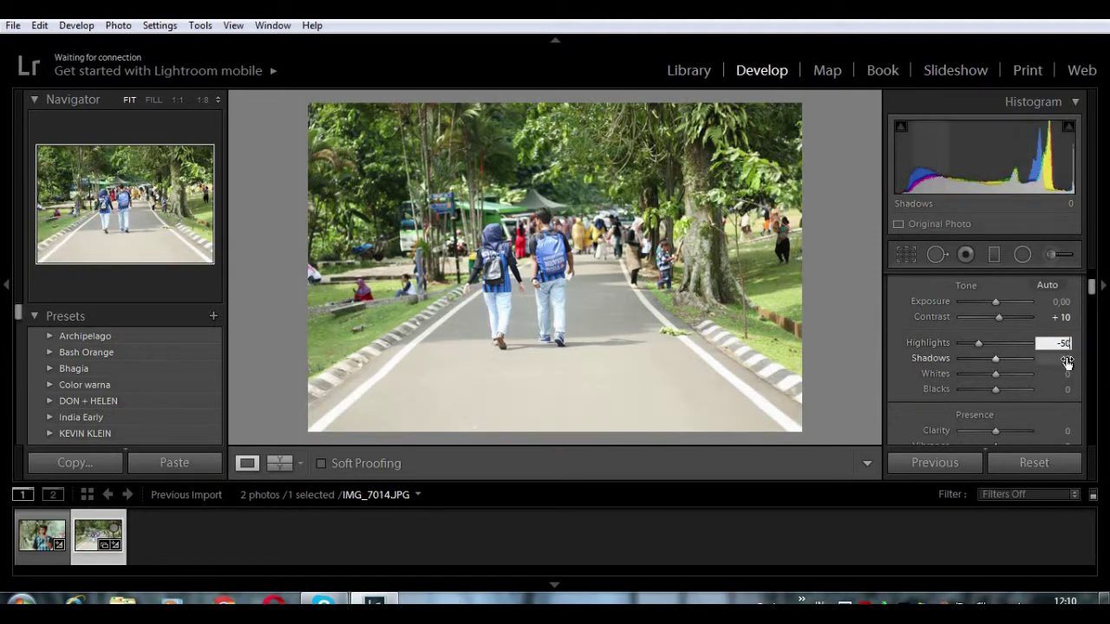
- Set Shadows to +20, Whites to -30 and Blacks to +25
left_click(1066, 358)
type("0")
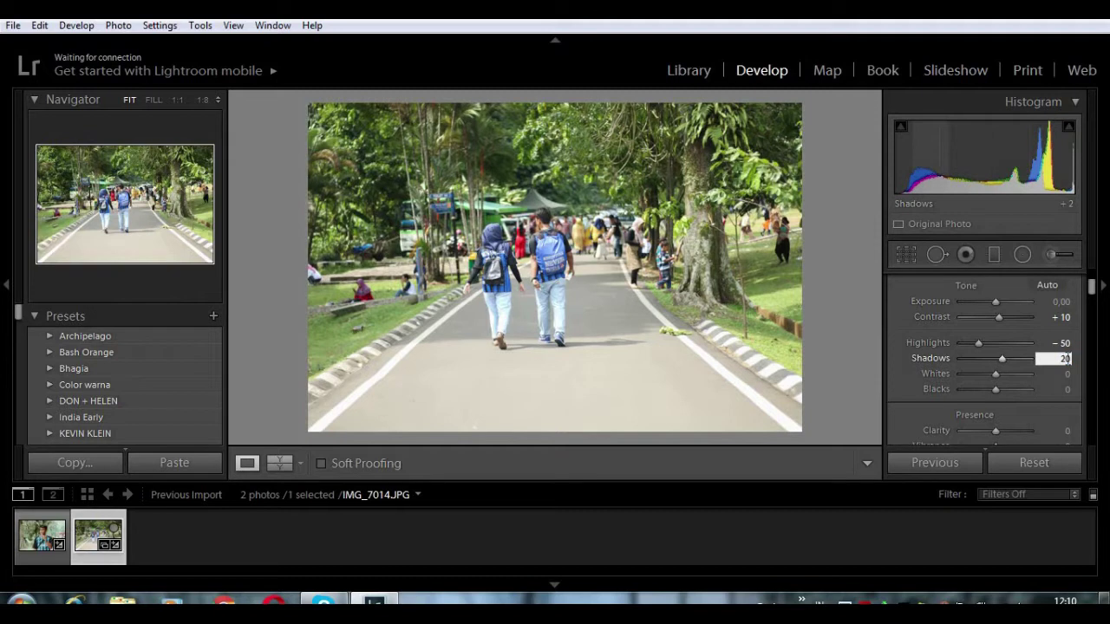
left_click(1067, 373)
type("-30")
left_click(1066, 390)
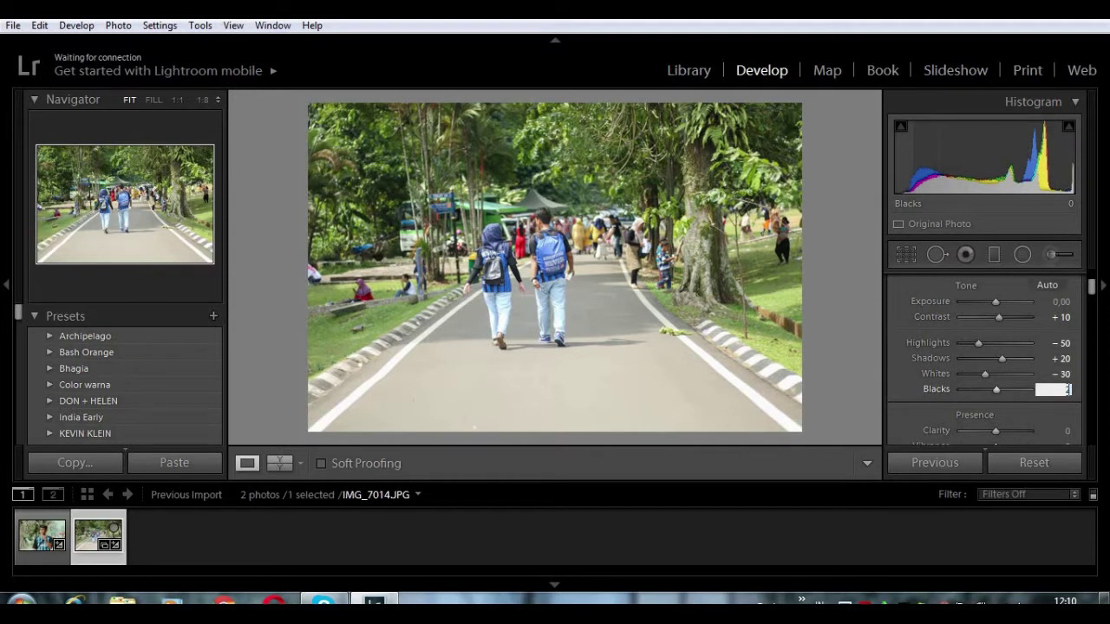
type("5")
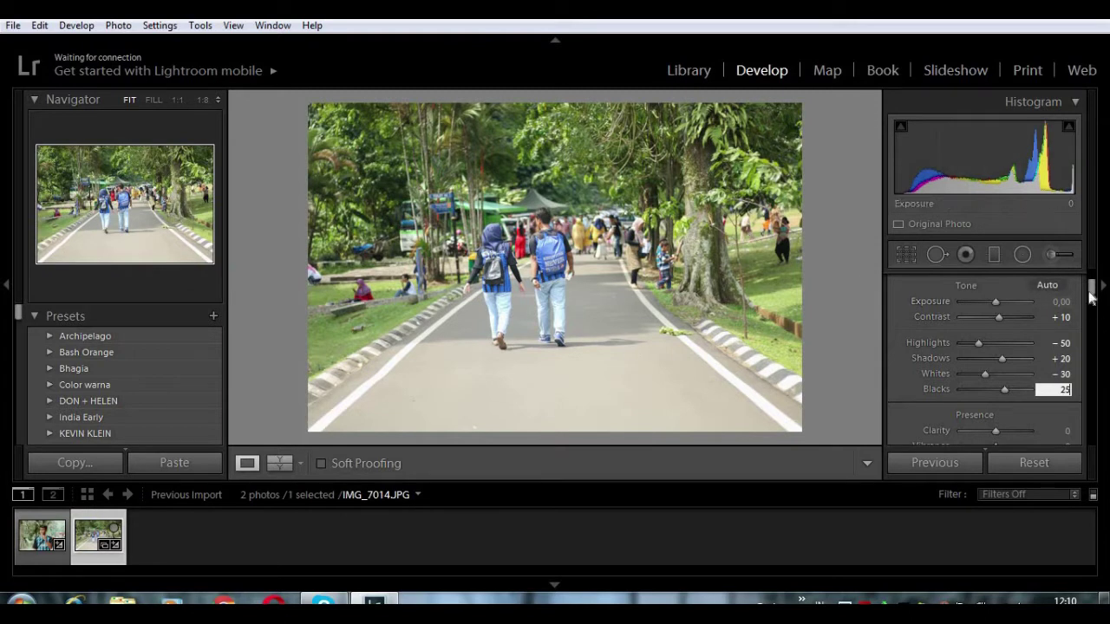
scroll(1093, 293, "down", 3)
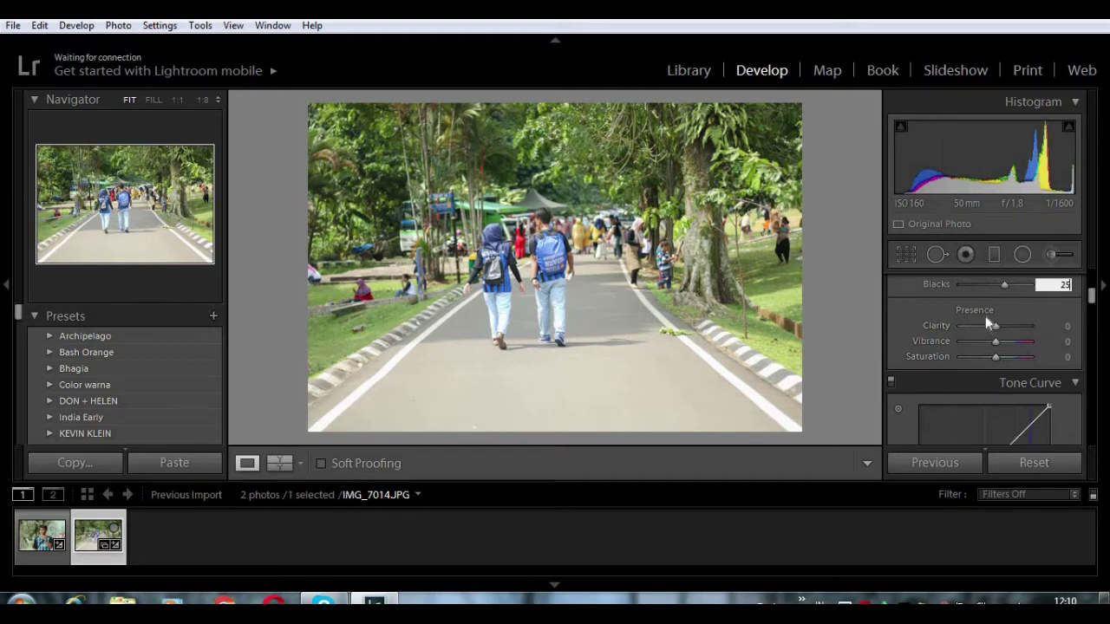
- Enter Saturation -25 in Presence, leaving Clarity and Vibrance at 0
left_click(1069, 344)
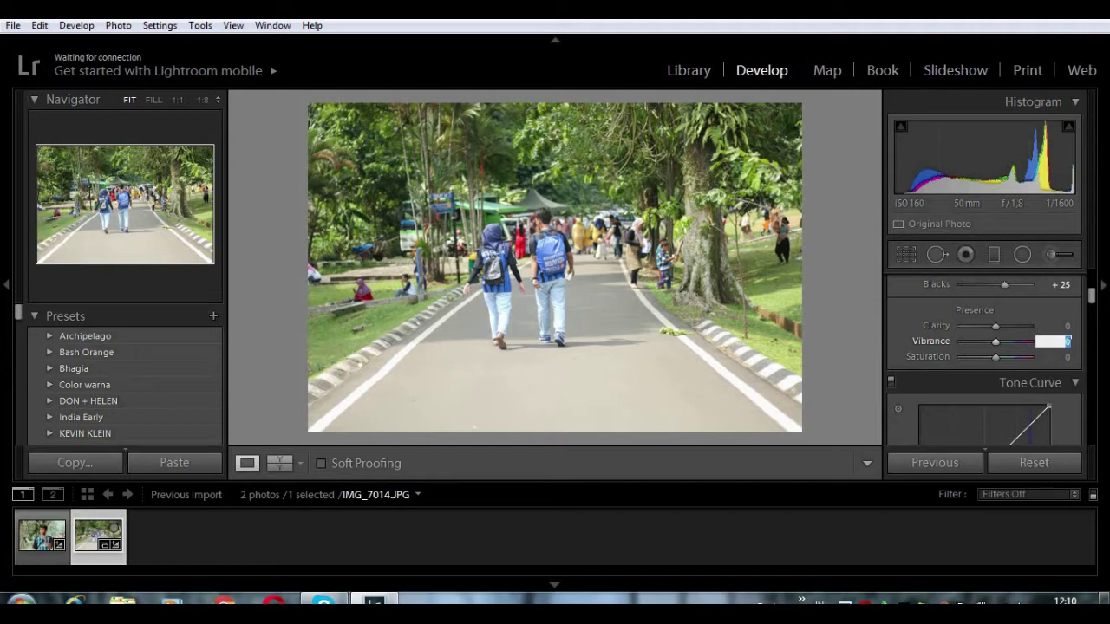
left_click(1068, 358)
type("-2")
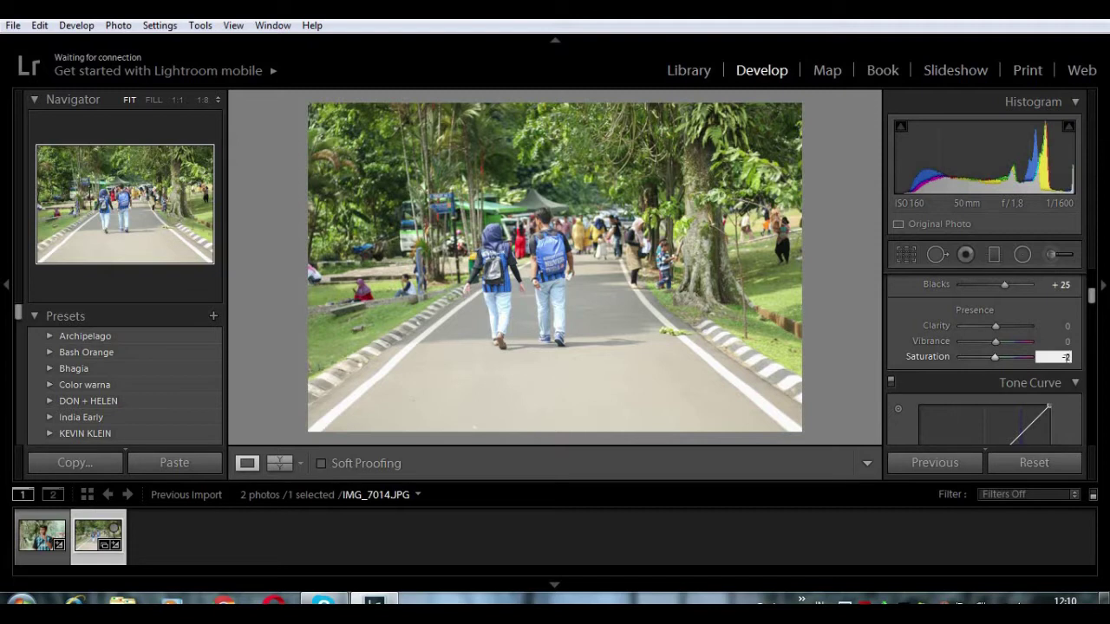
type("5")
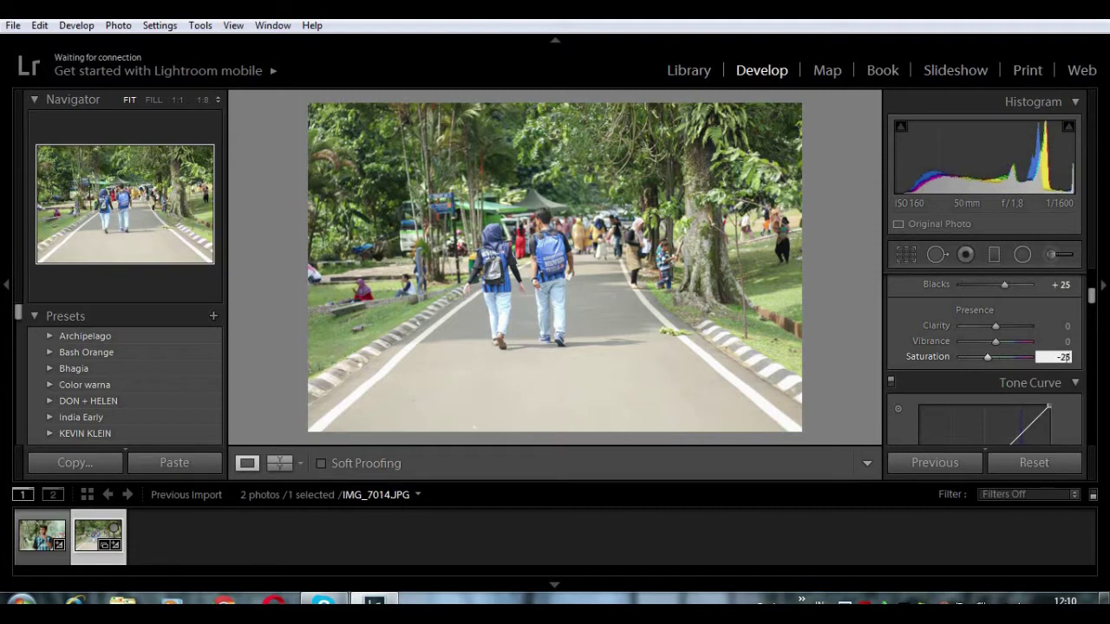
left_click_drag(1094, 297, 1095, 317)
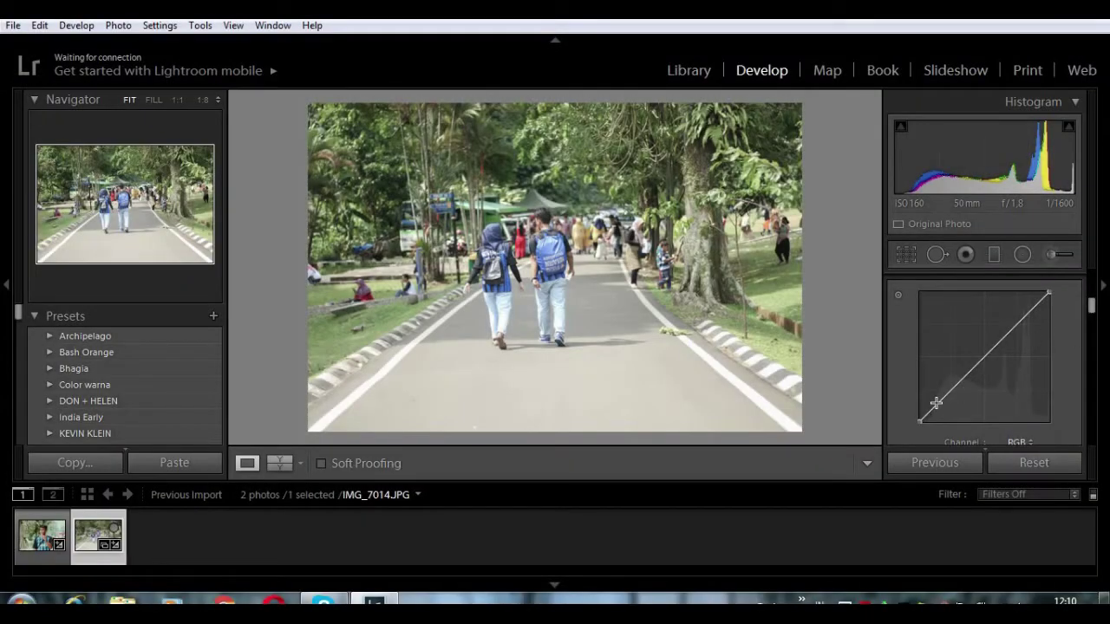
- Add shadow and midtone points to the RGB curve and pull its top endpoint down
left_click_drag(951, 389, 952, 391)
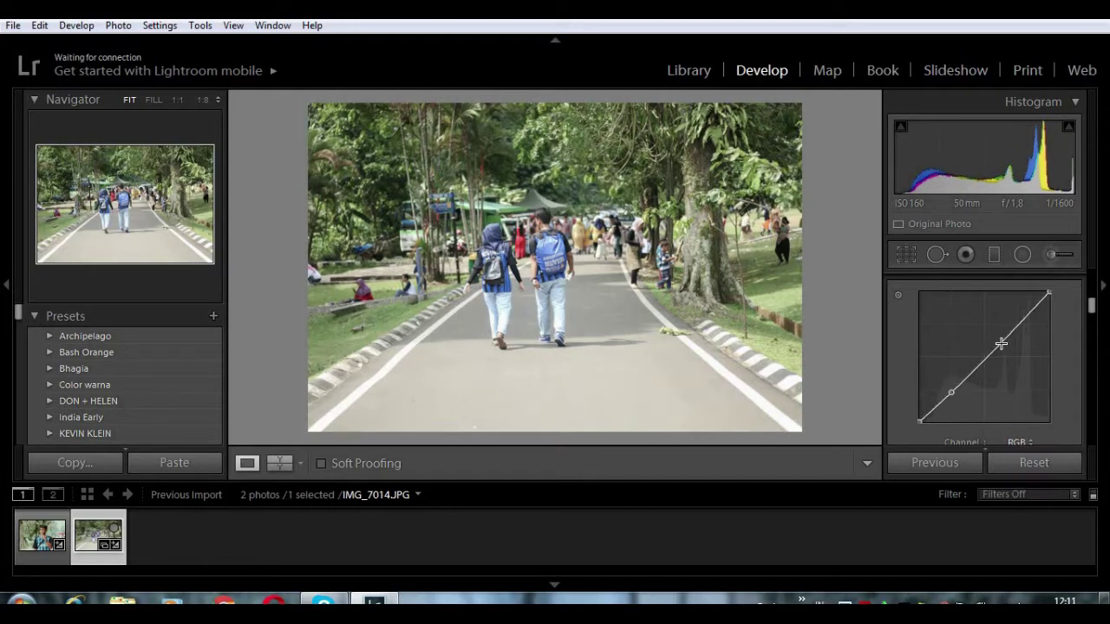
left_click_drag(1002, 343, 1000, 340)
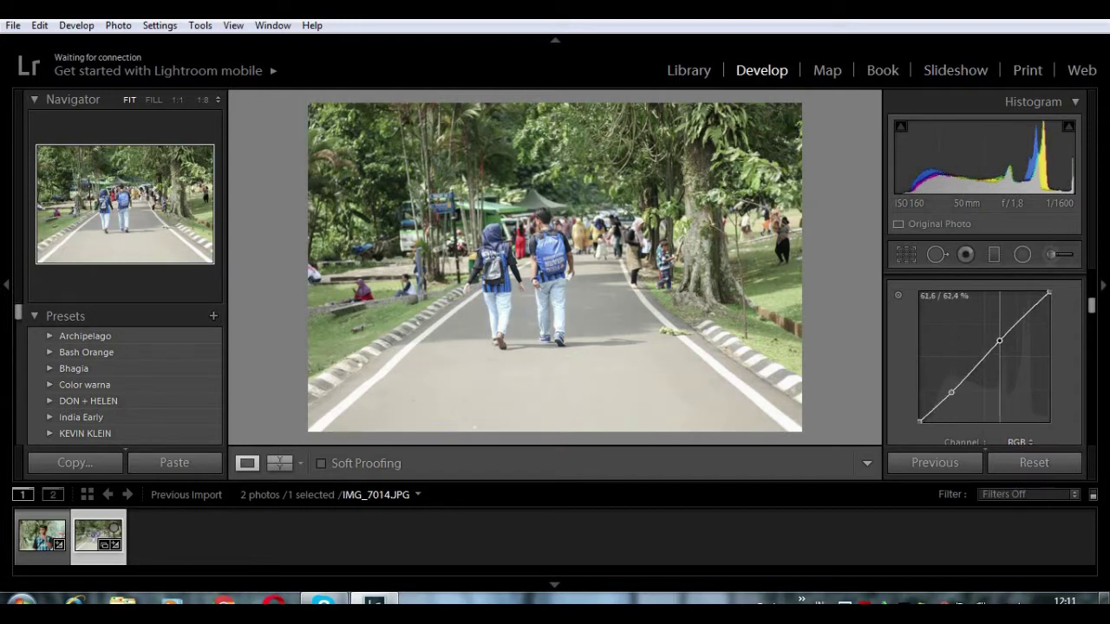
left_click_drag(1047, 291, 1047, 291)
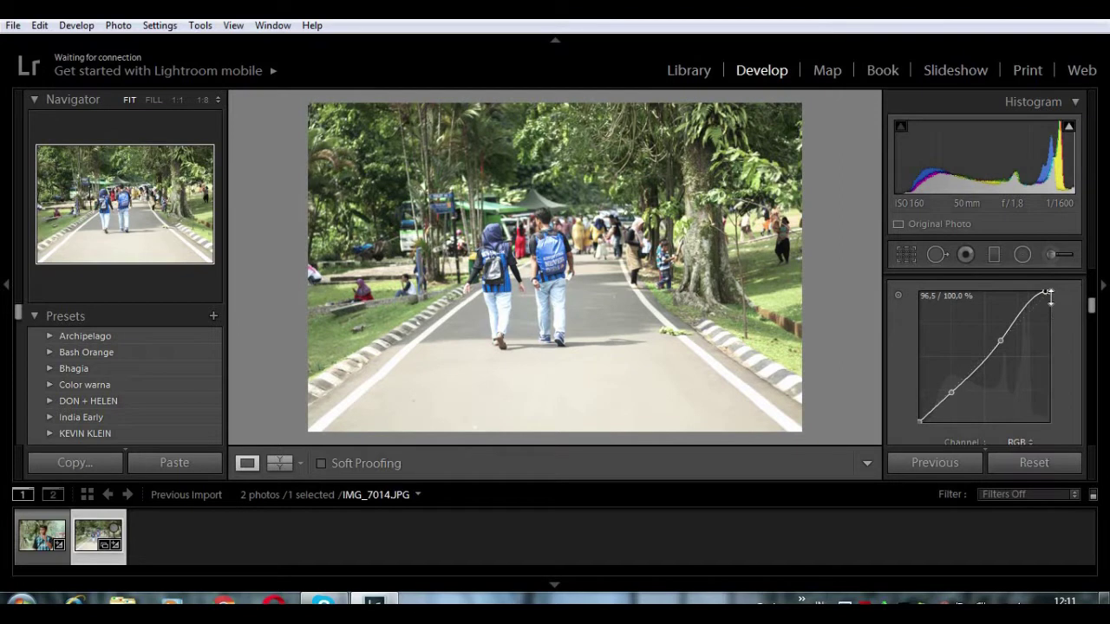
key("ctrl+z")
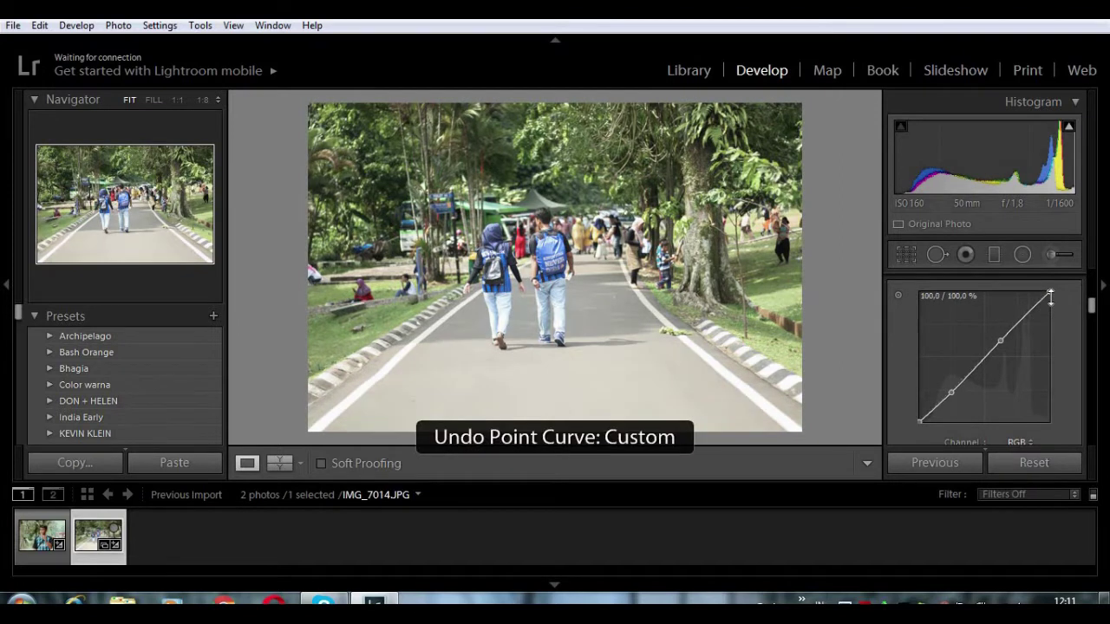
left_click_drag(1049, 294, 1023, 339)
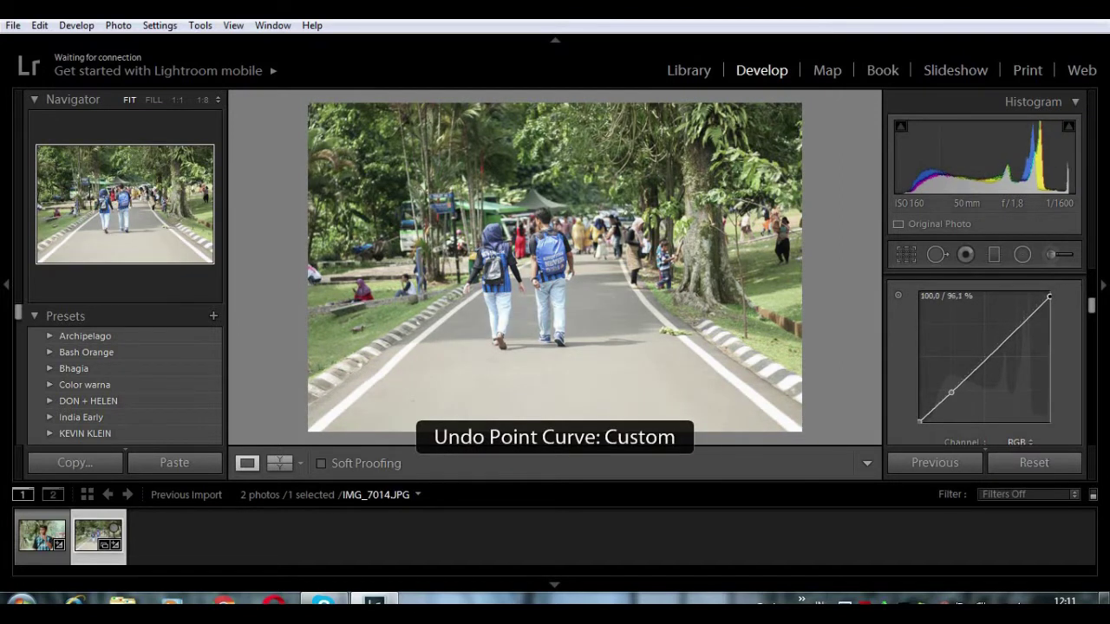
left_click(1005, 338)
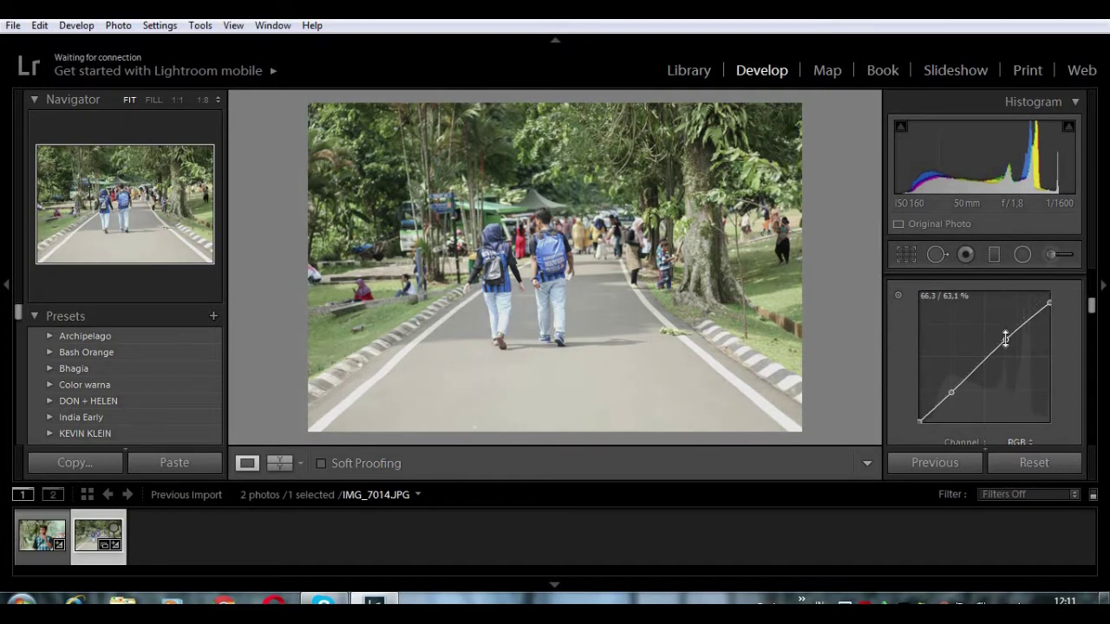
- Switch the curve to Red and add four points, nudging the upper one up slightly
left_click(1020, 441)
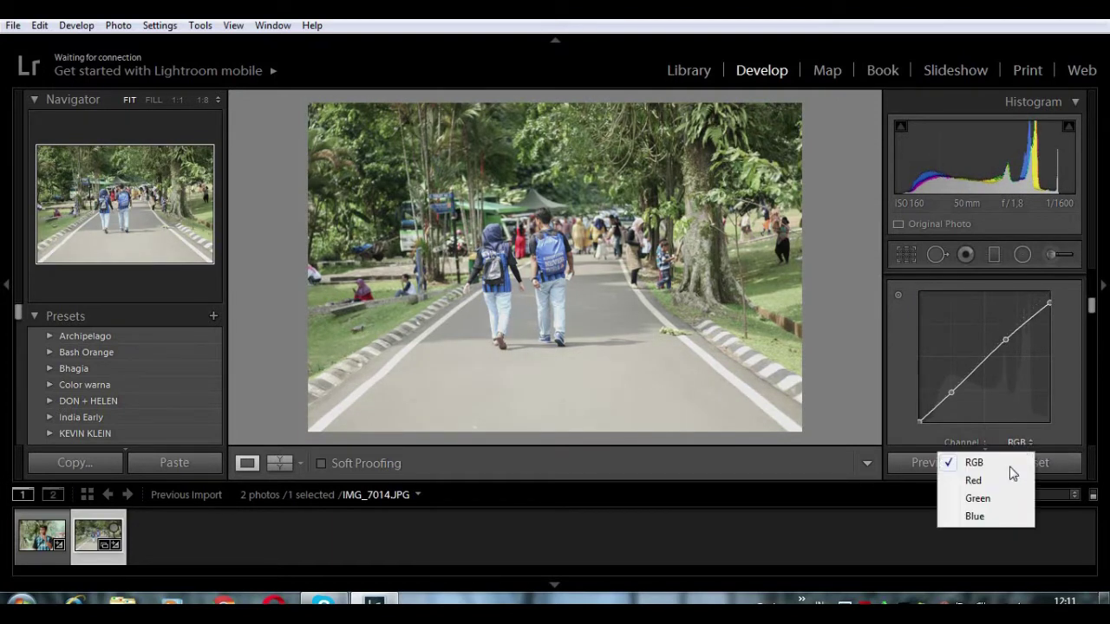
left_click(1008, 481)
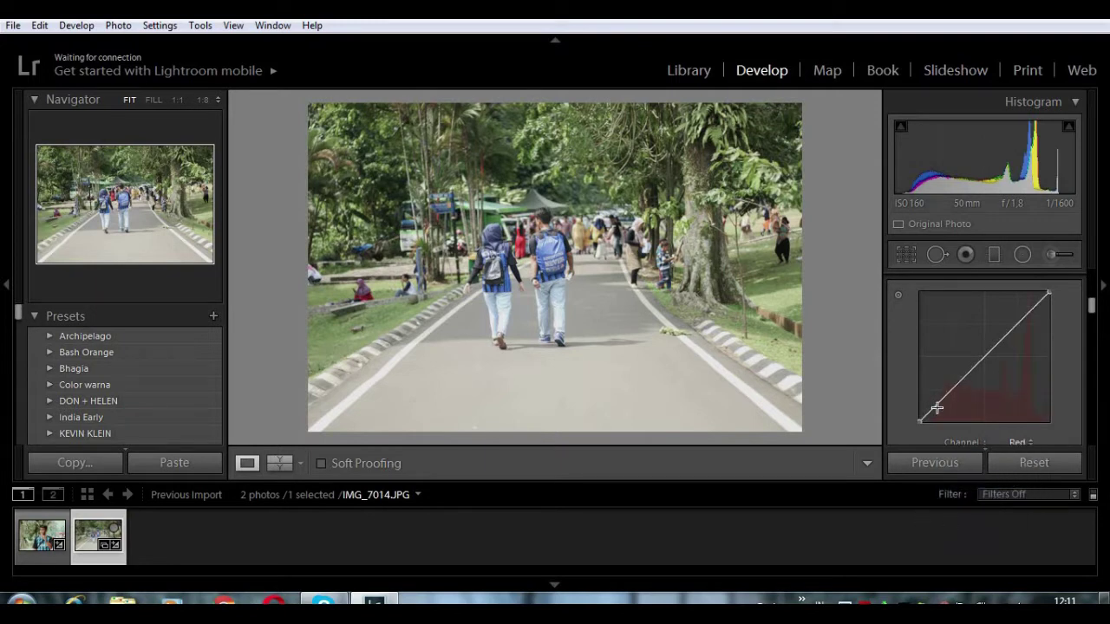
left_click_drag(936, 402, 937, 410)
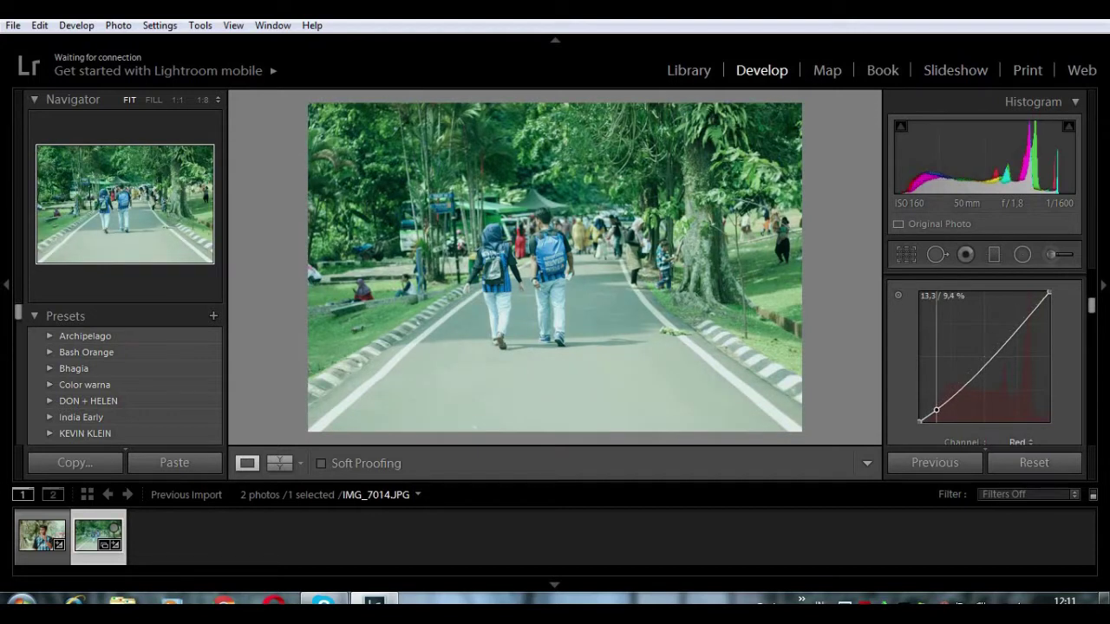
left_click_drag(959, 387, 958, 391)
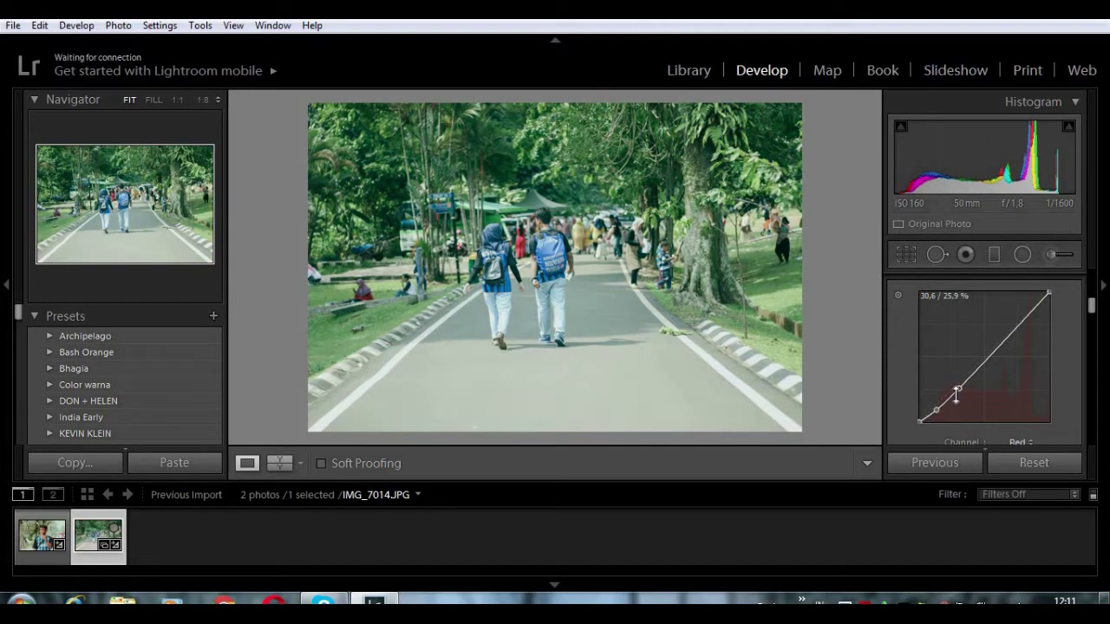
left_click_drag(983, 357, 984, 358)
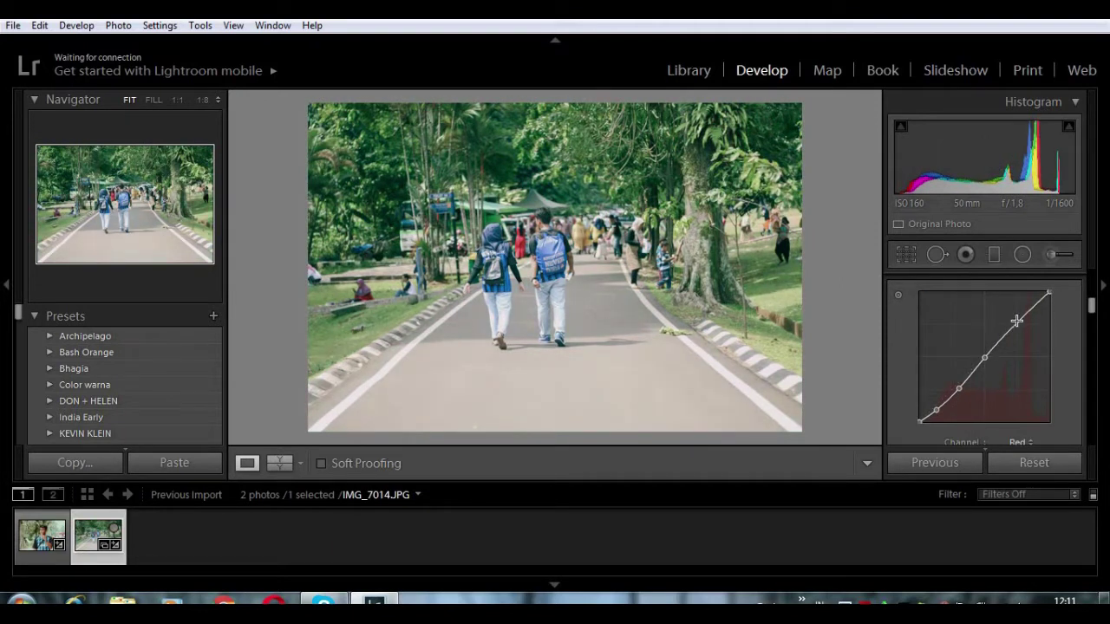
left_click_drag(1016, 324, 1014, 324)
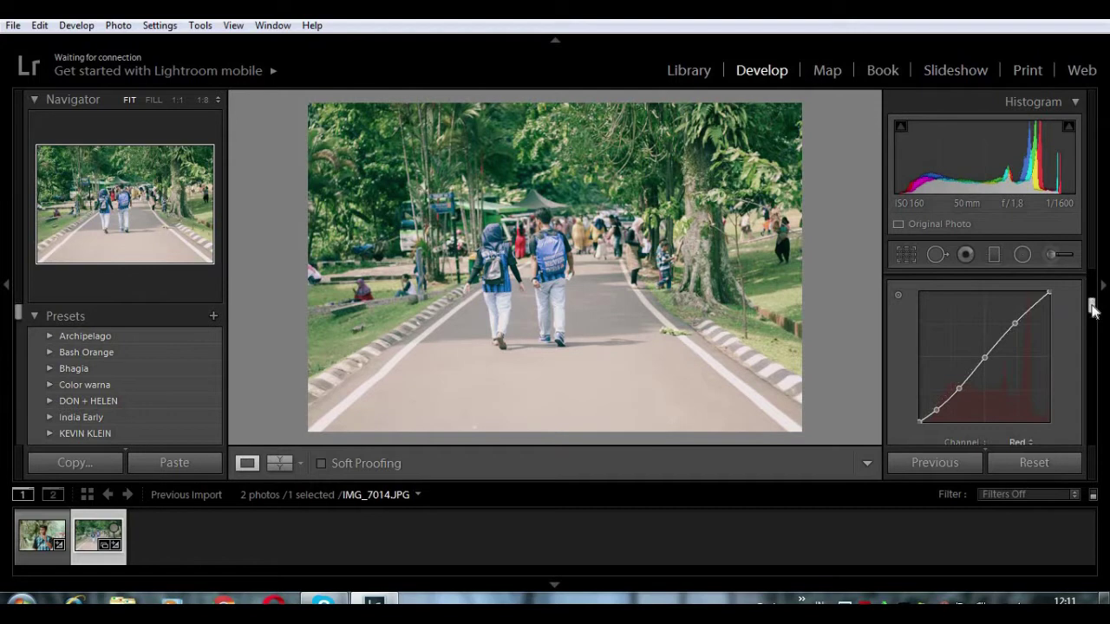
left_click(1023, 443)
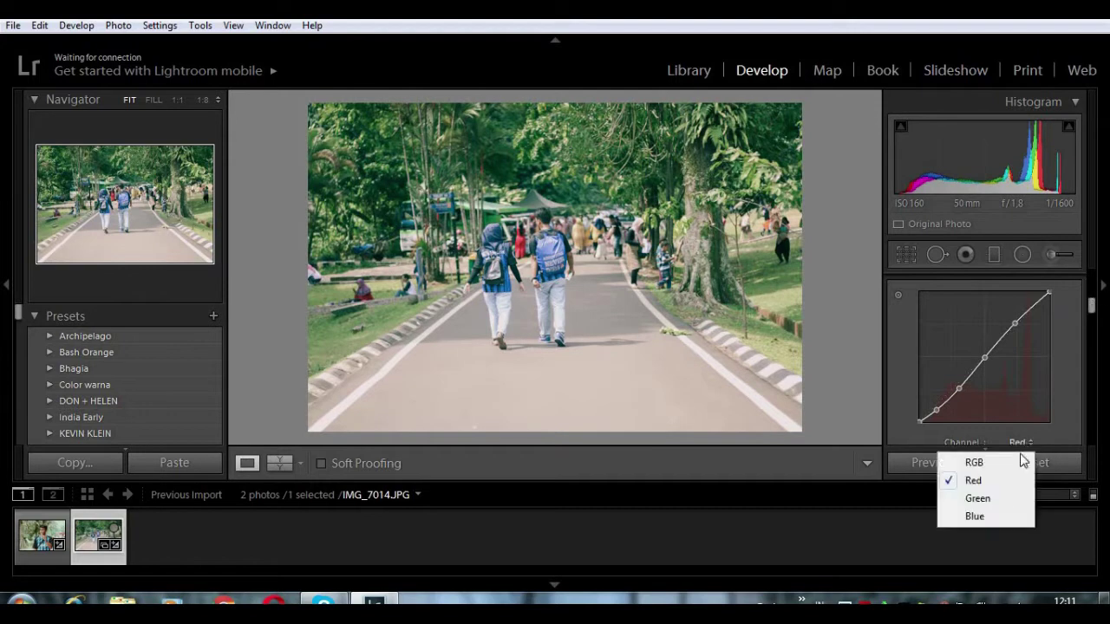
- Switch the curve to Green and add shadow, mid and upper points
left_click(996, 499)
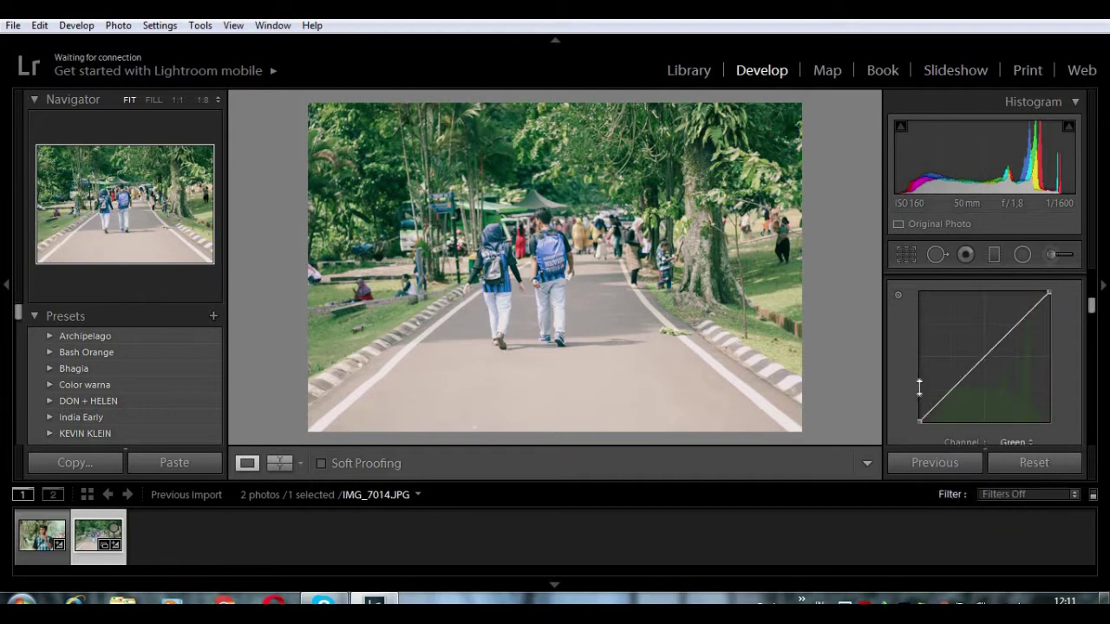
left_click_drag(937, 405, 938, 410)
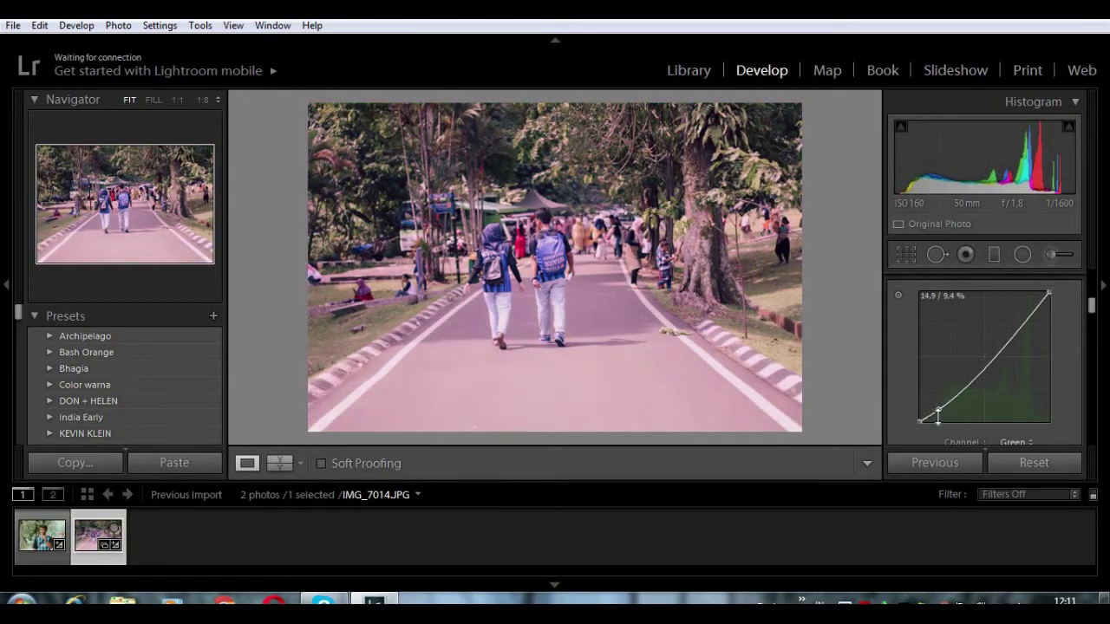
left_click_drag(957, 393, 959, 391)
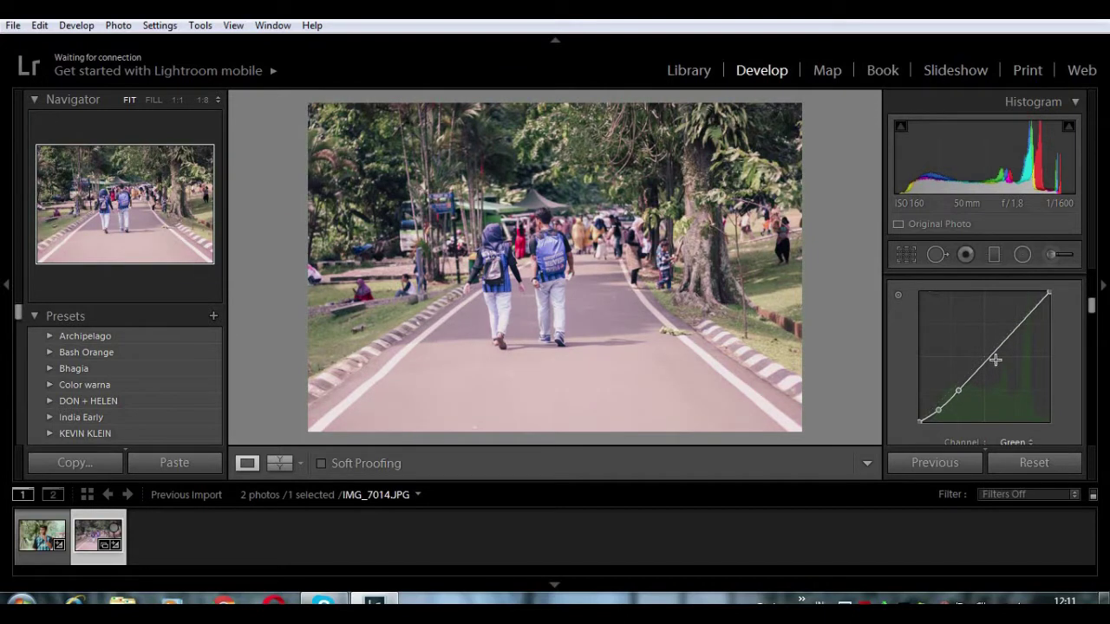
left_click_drag(983, 358, 1009, 325)
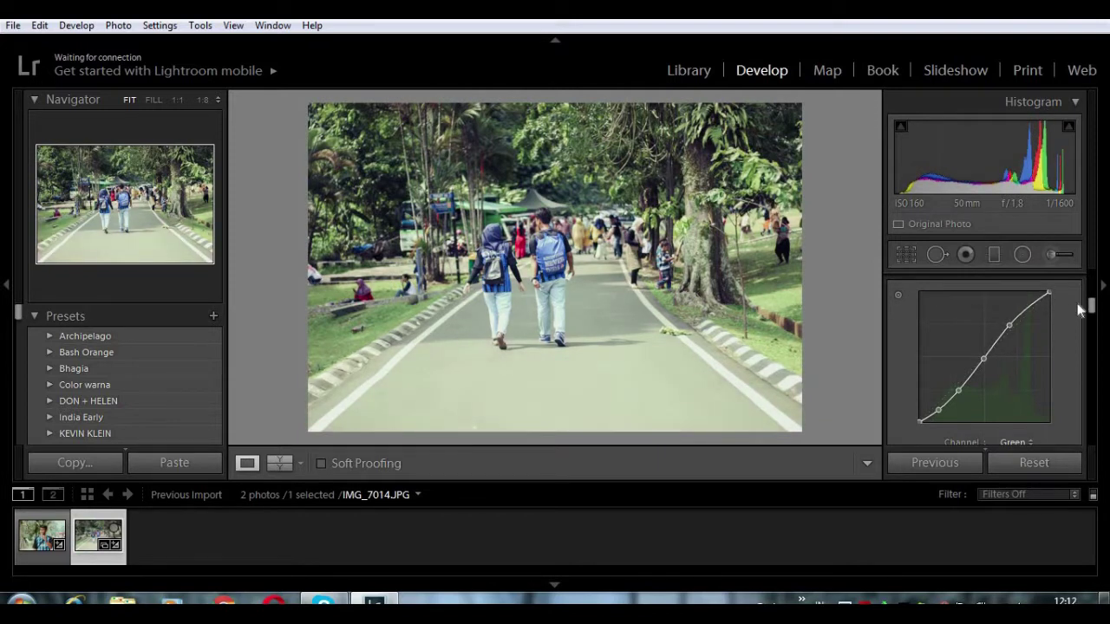
scroll(1092, 305, "down", 2)
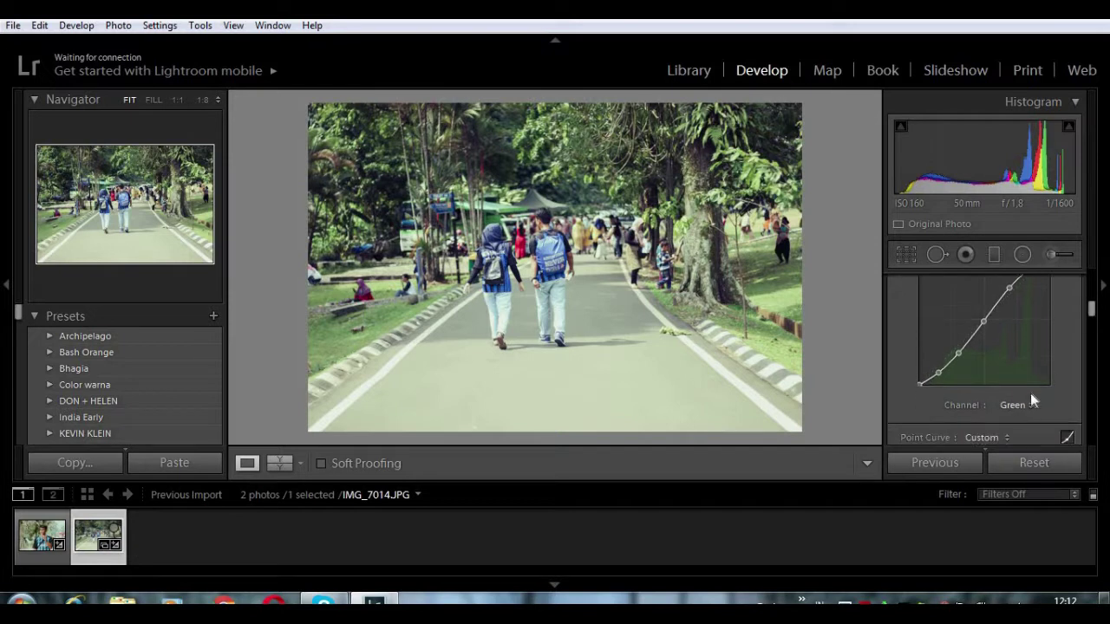
- Switch the curve to Blue and add four points, the top one at 68.6 / 74.1%
left_click(1020, 407)
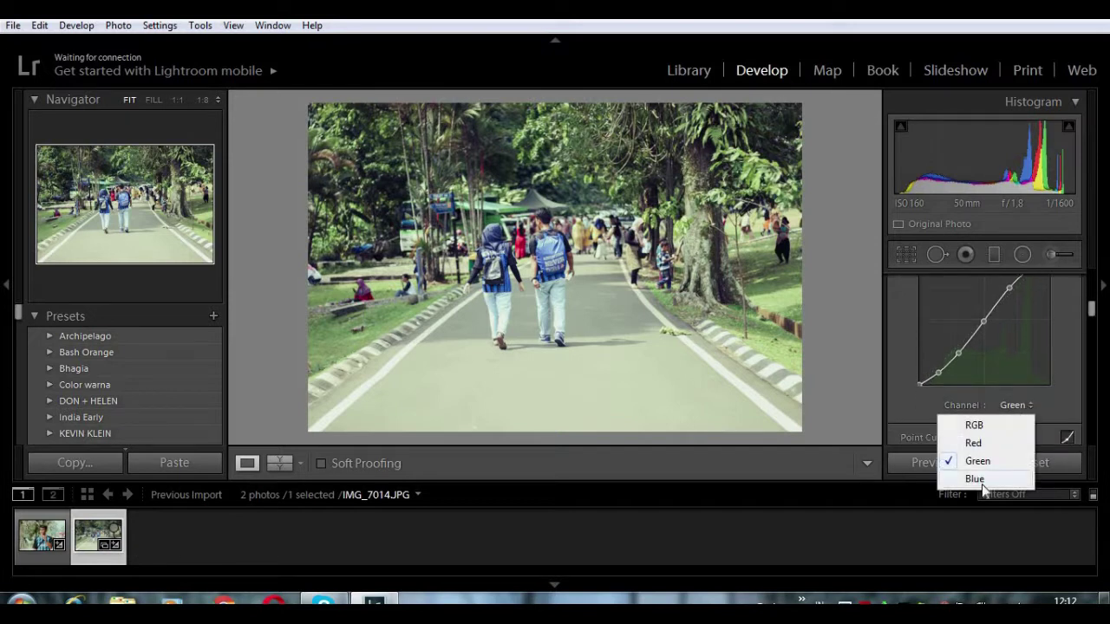
left_click(976, 480)
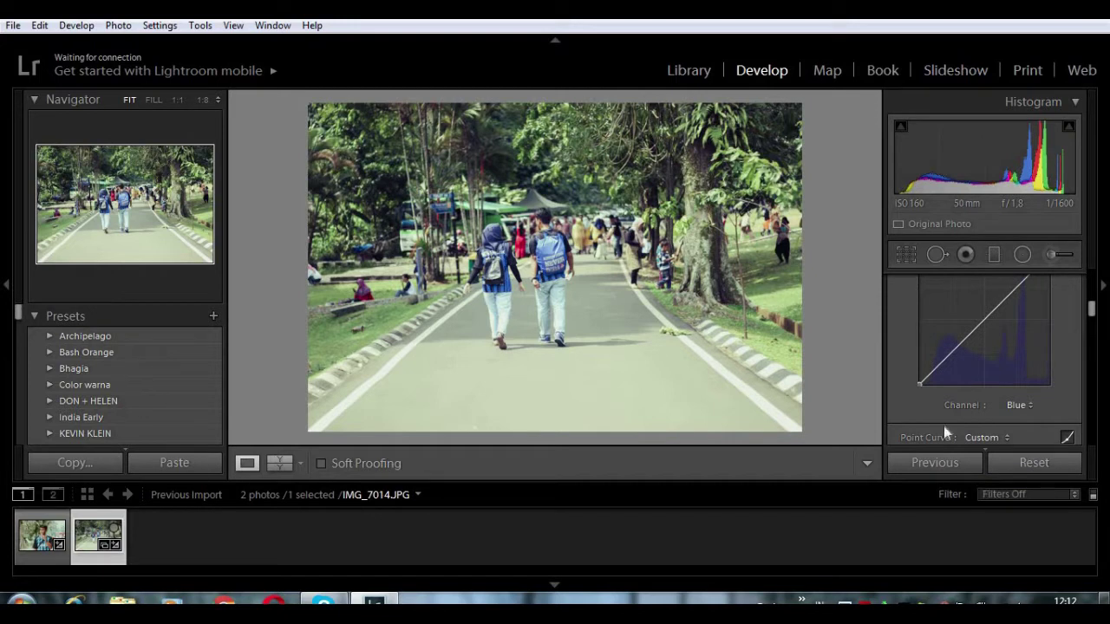
left_click_drag(935, 368, 939, 373)
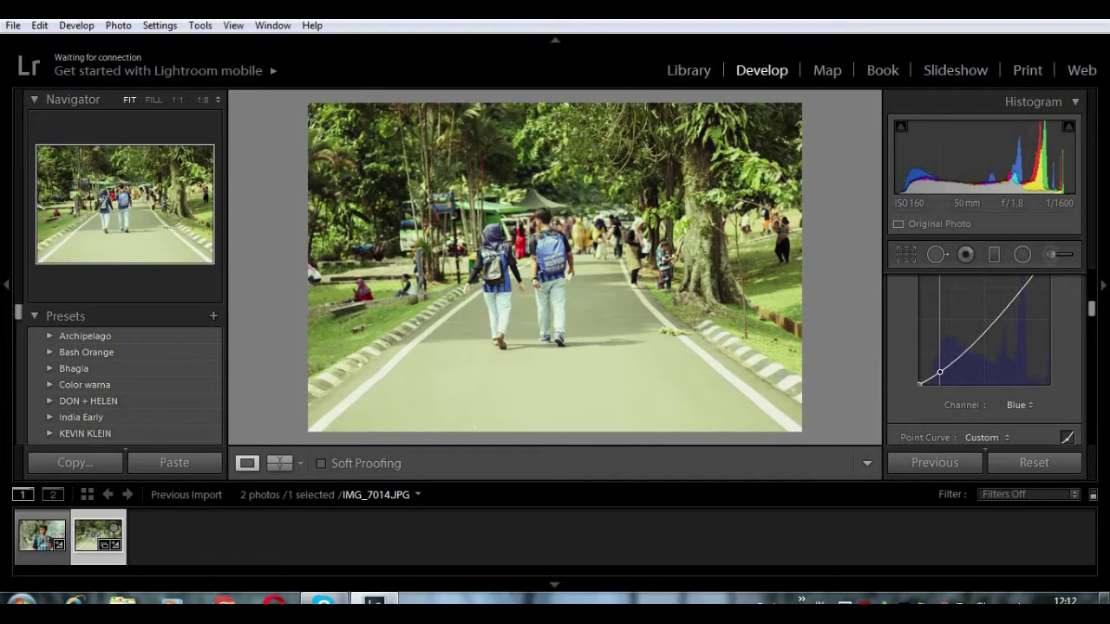
left_click_drag(958, 357, 961, 352)
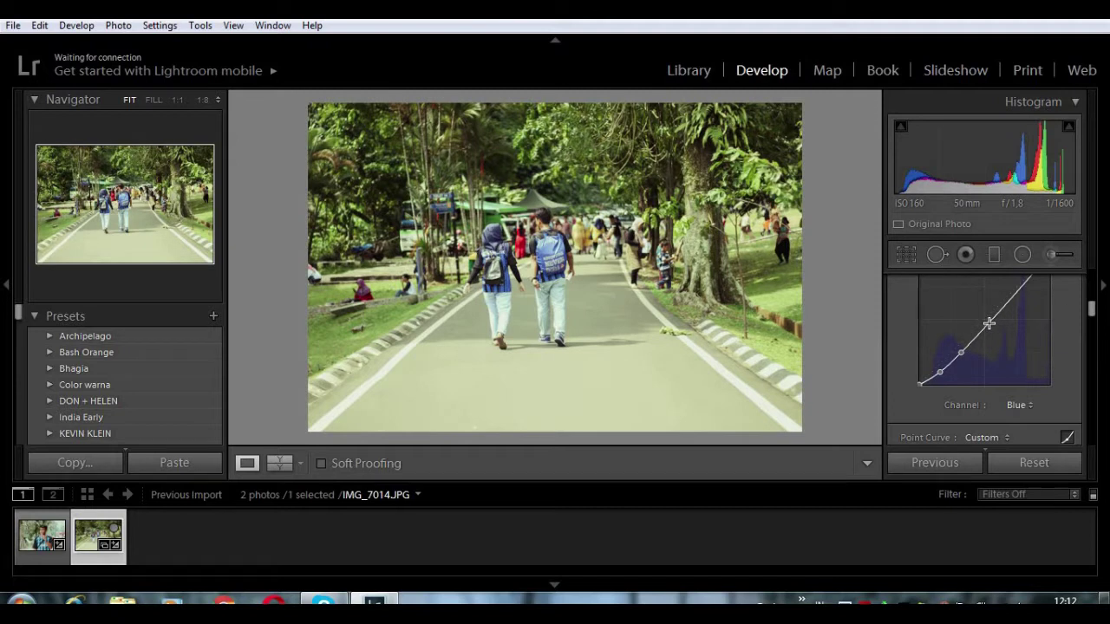
left_click_drag(987, 324, 985, 320)
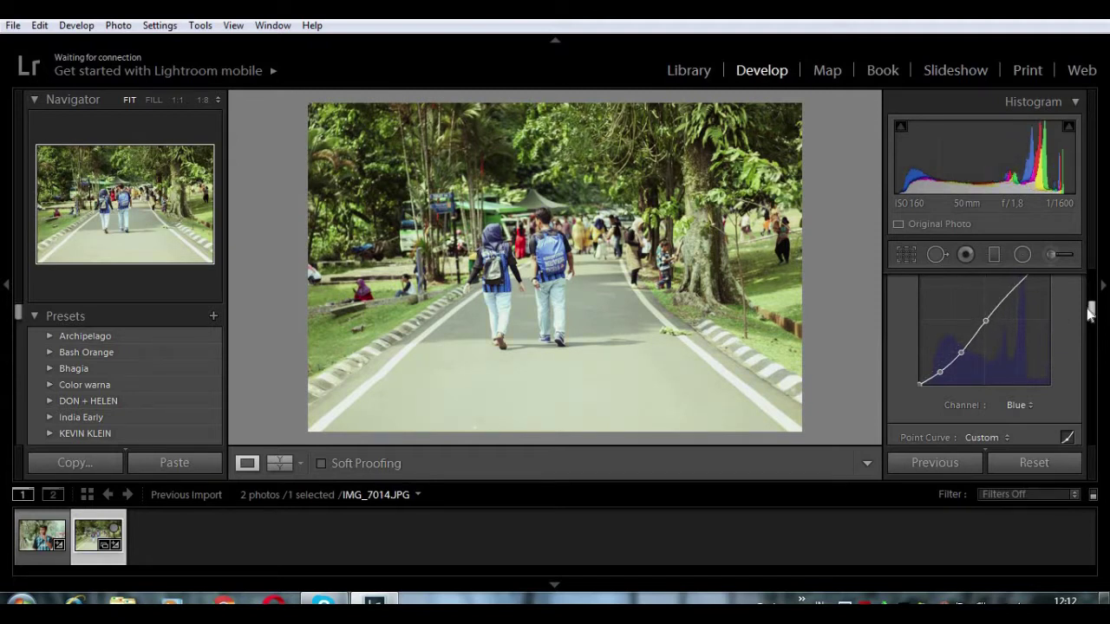
left_click_drag(1090, 314, 1091, 304)
left_click_drag(1012, 346, 1008, 344)
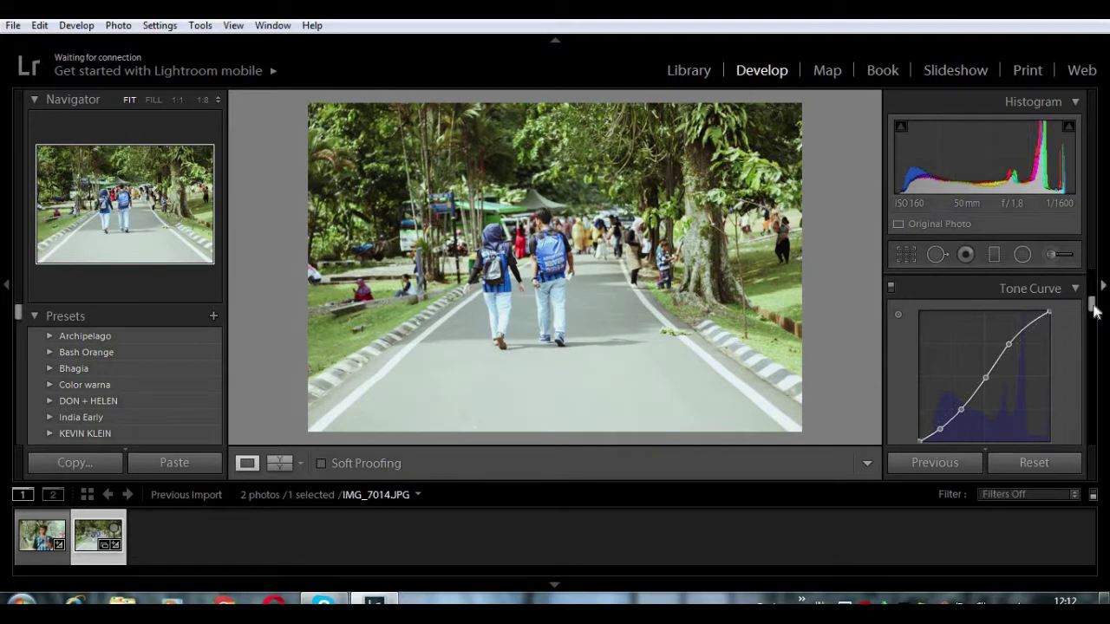
- Set the Red hue to -13
left_click_drag(1092, 305, 1091, 328)
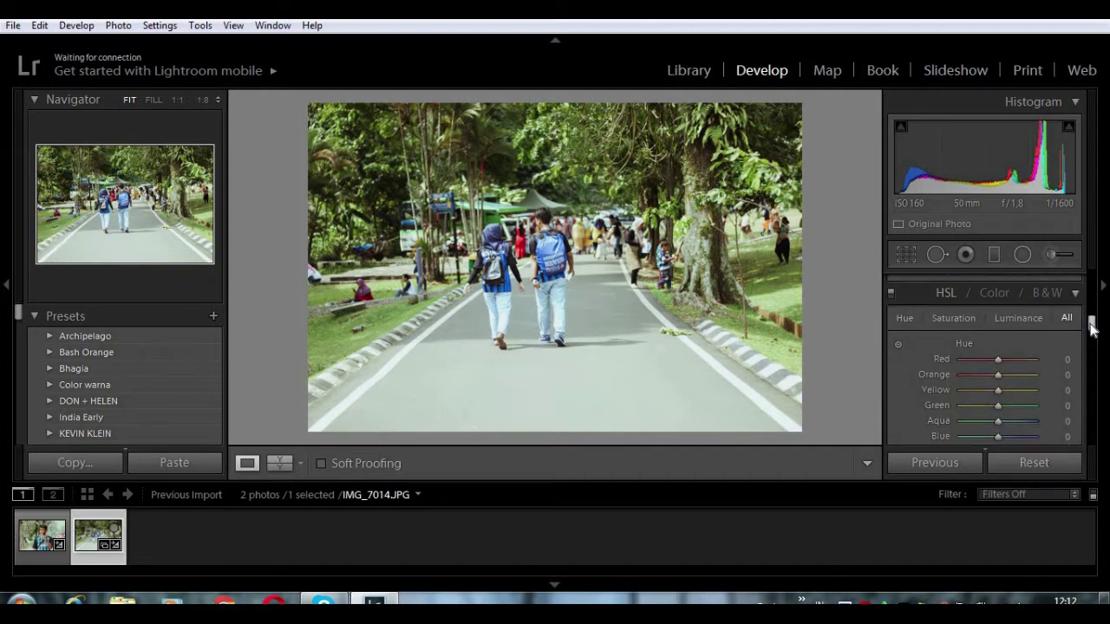
left_click_drag(1092, 323, 1092, 328)
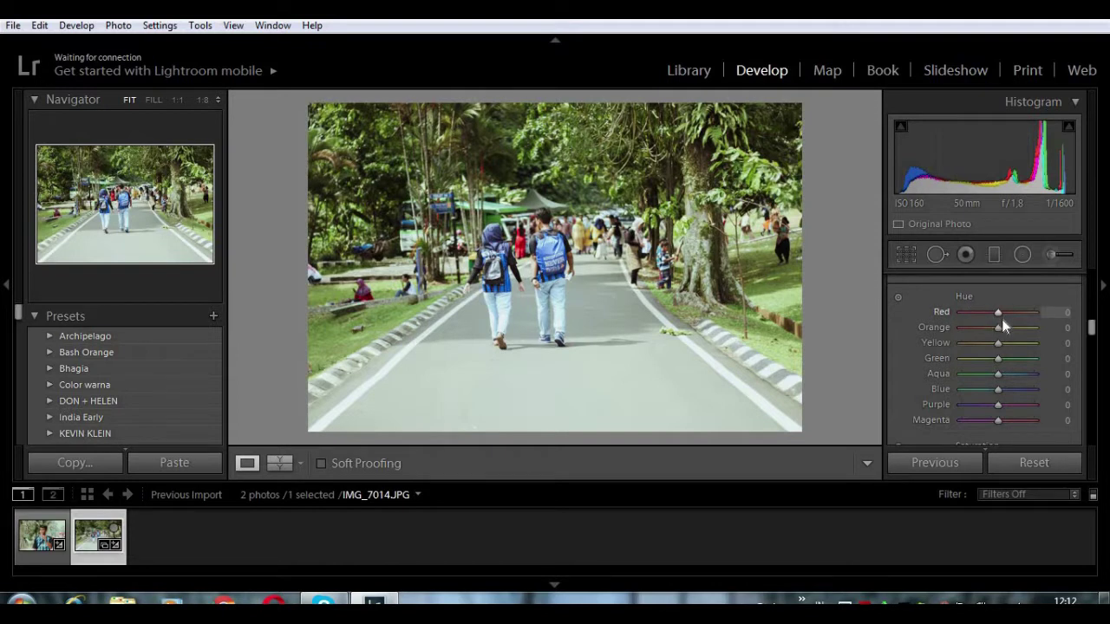
left_click(1065, 312)
key("BackSpace")
type("13")
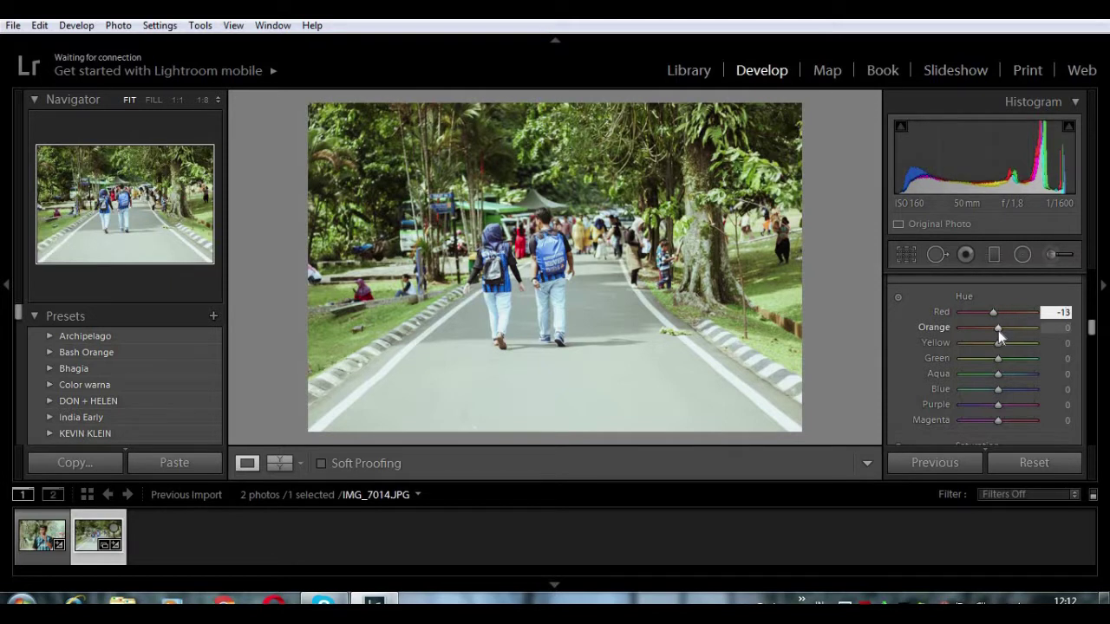
- Set the Orange hue to -25 and the Yellow hue to +10
left_click_drag(998, 331, 1003, 340)
left_click(1067, 329)
type("10")
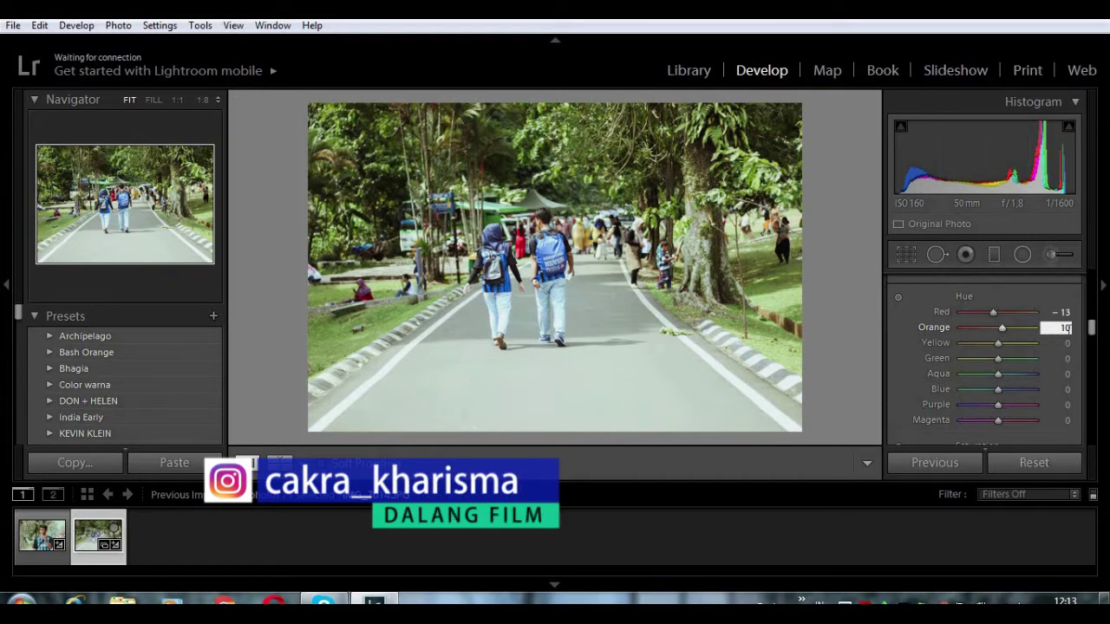
key("BackSpace")
key("BackSpace")
type("-25")
left_click(1065, 343)
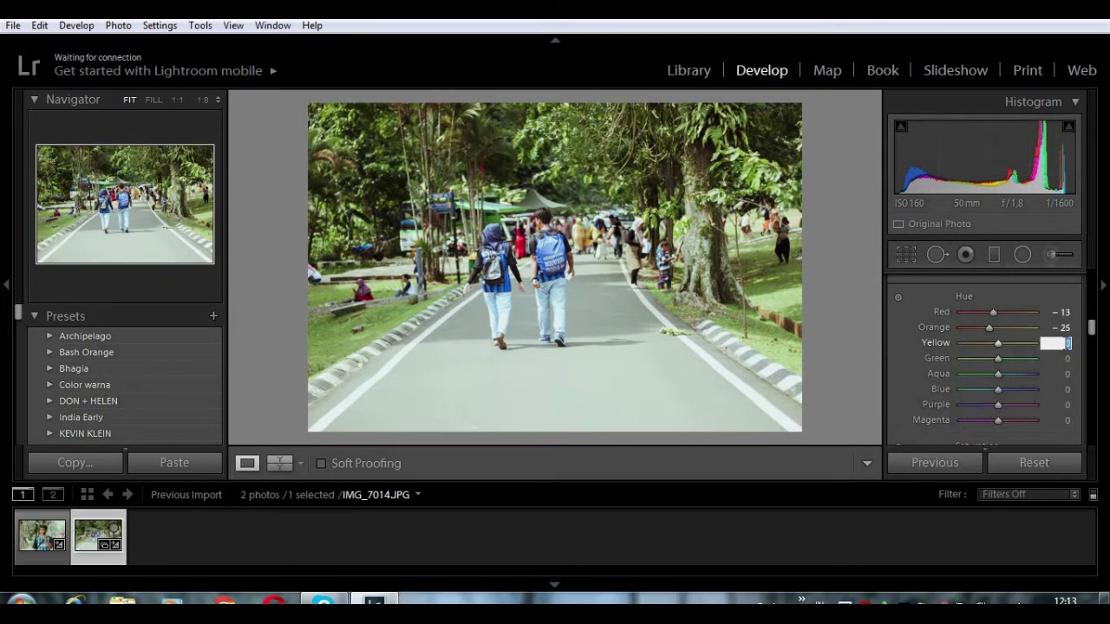
type("100")
key("BackSpace")
key("Return")
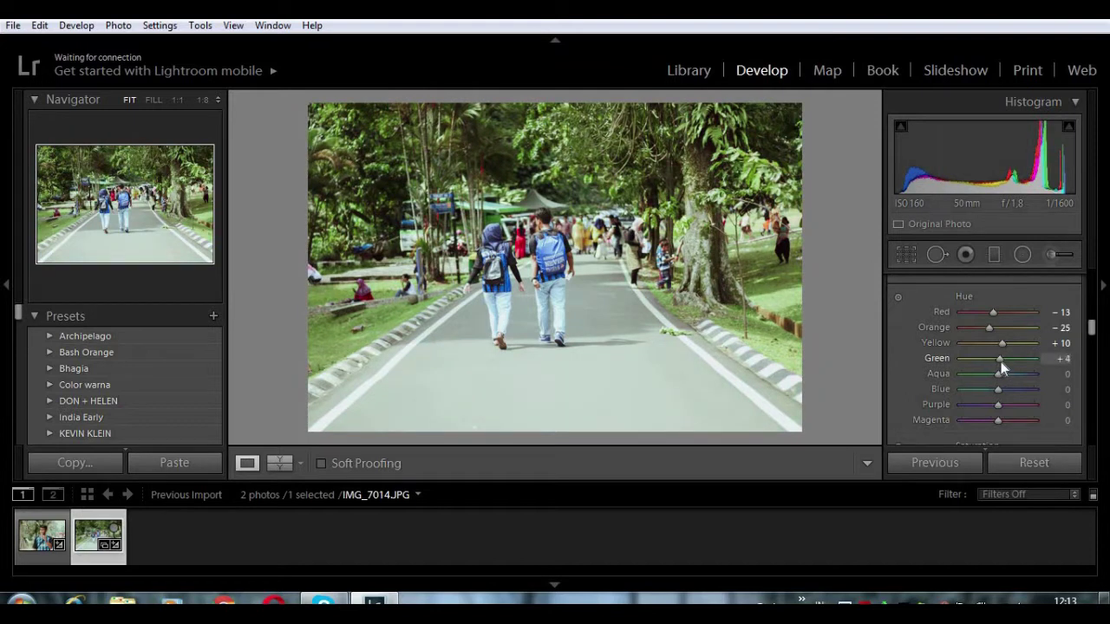
- Set hues Green +5, Aqua -5, Blue +11, Purple -5 and Magenta -5
left_click_drag(1003, 368, 1002, 370)
left_click(1064, 360)
type("5")
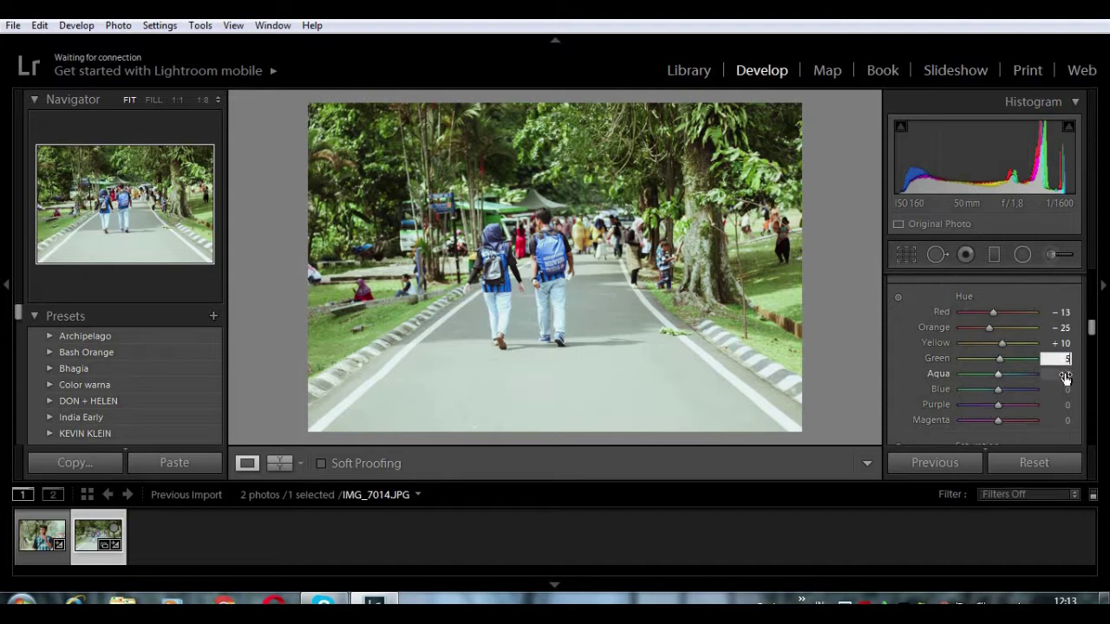
left_click(1064, 373)
type("-5")
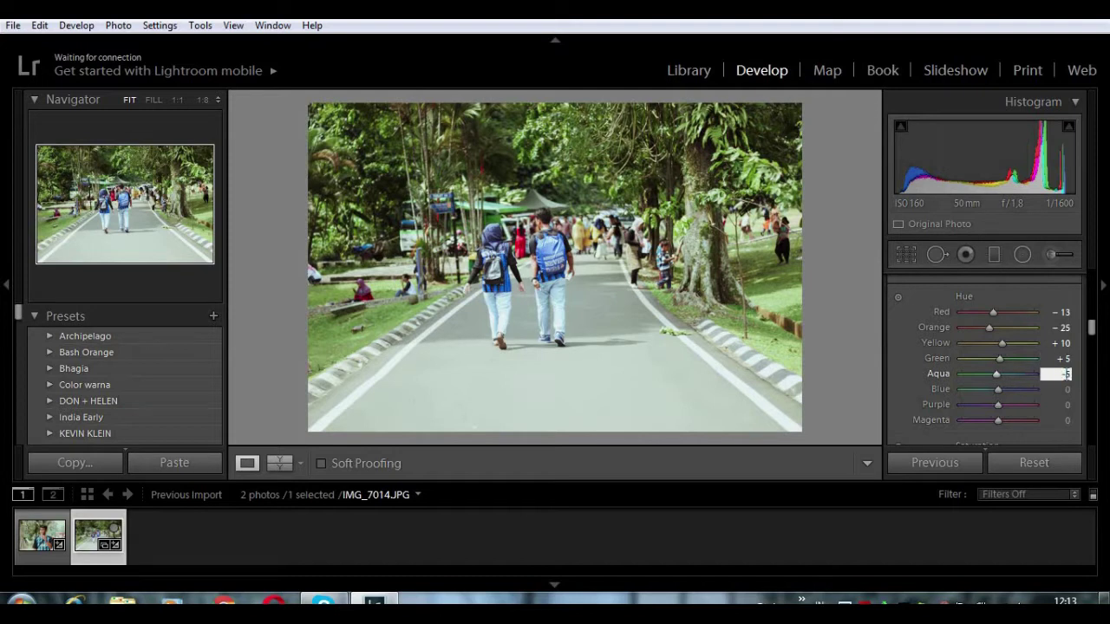
left_click(1066, 390)
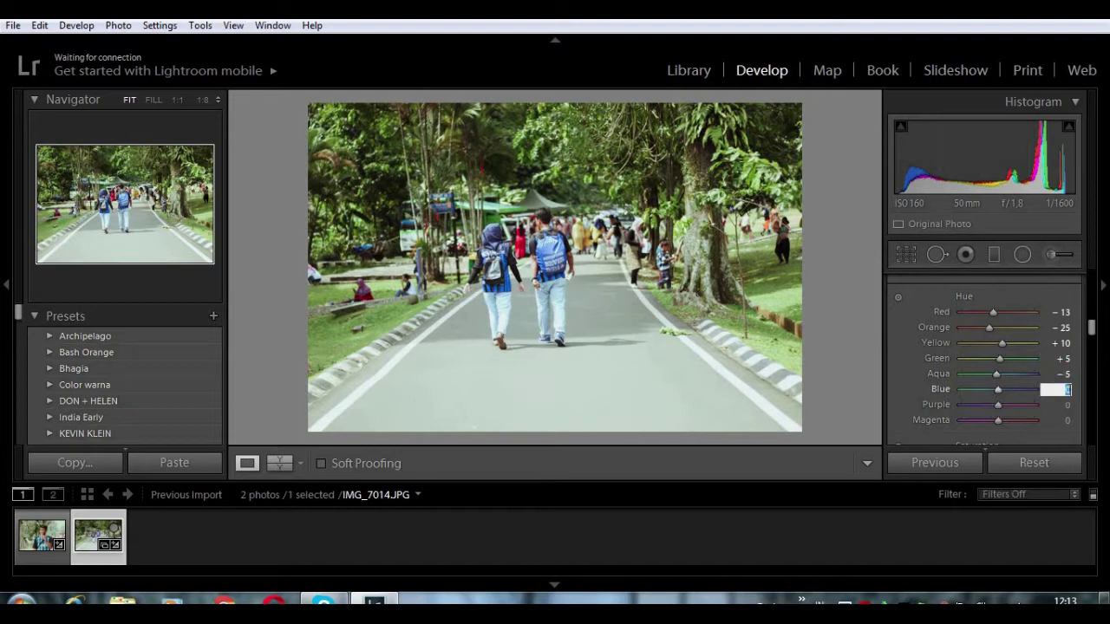
type("11")
left_click(1065, 405)
type("-5")
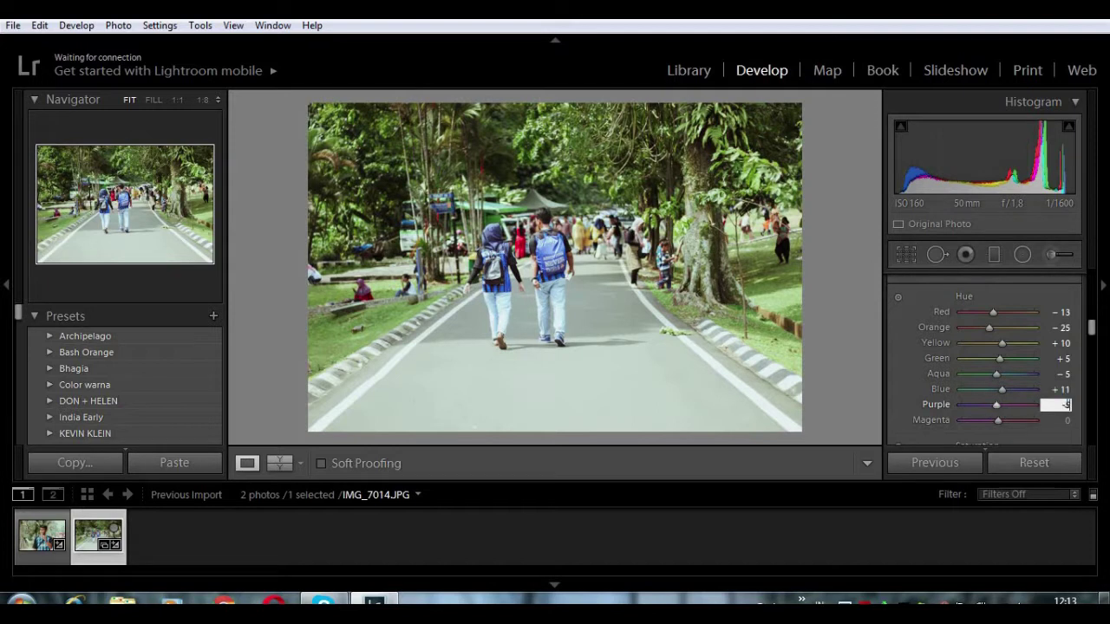
left_click(1065, 422)
type("- 5")
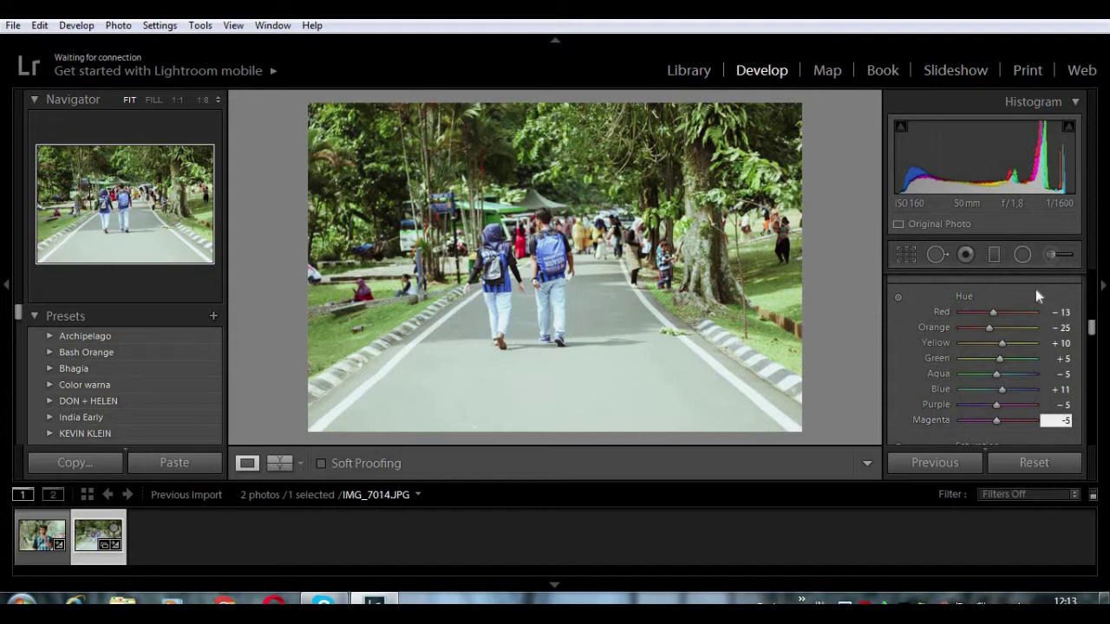
key("Return")
- Set Red saturation to -12 and boost Orange saturation to +22
left_click_drag(1091, 334, 1092, 343)
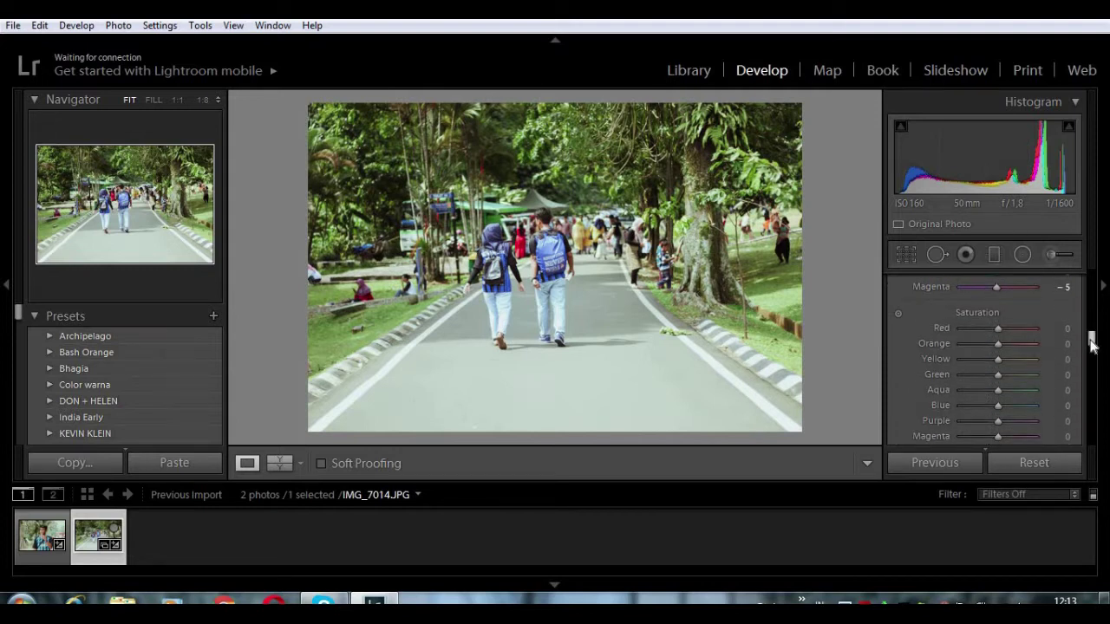
left_click_drag(1092, 344, 1091, 347)
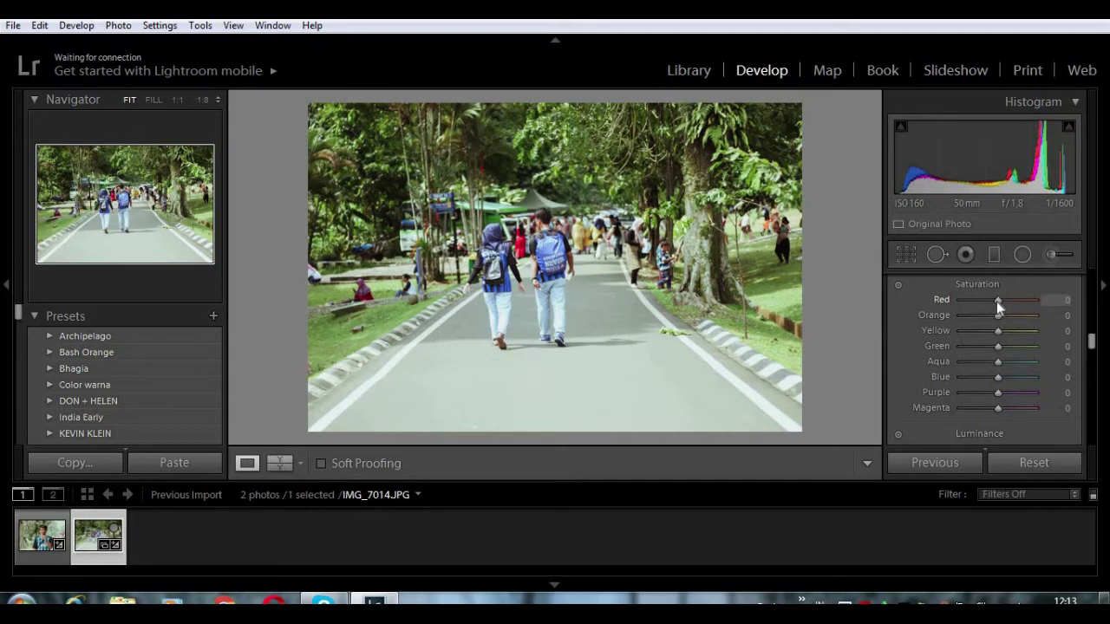
left_click_drag(993, 302, 993, 302)
left_click(1056, 300)
type("-12")
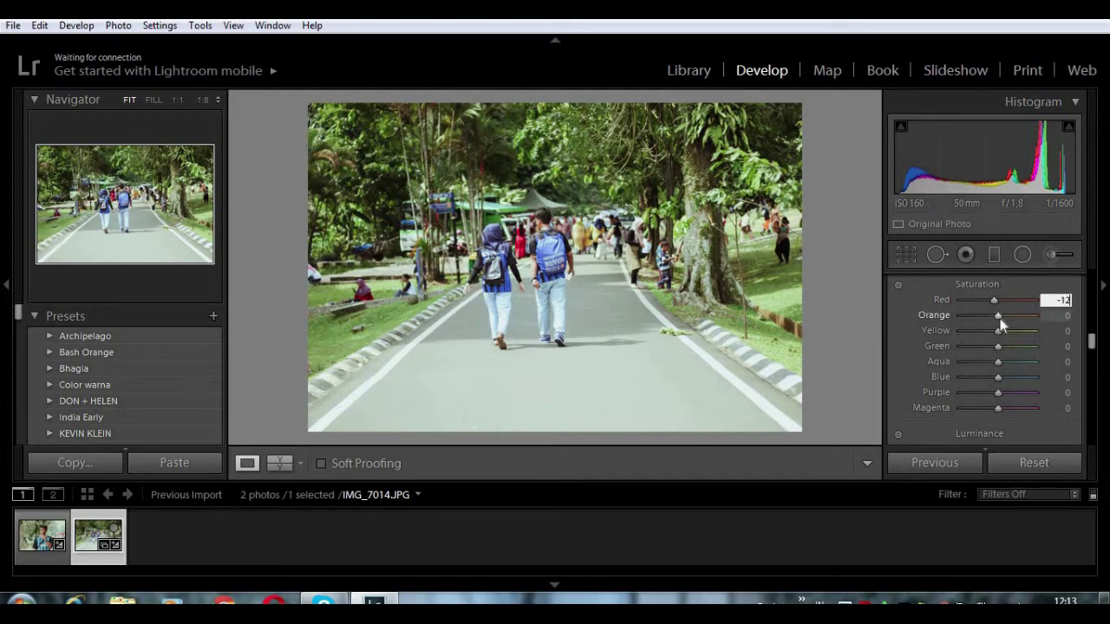
left_click_drag(999, 318, 1007, 319)
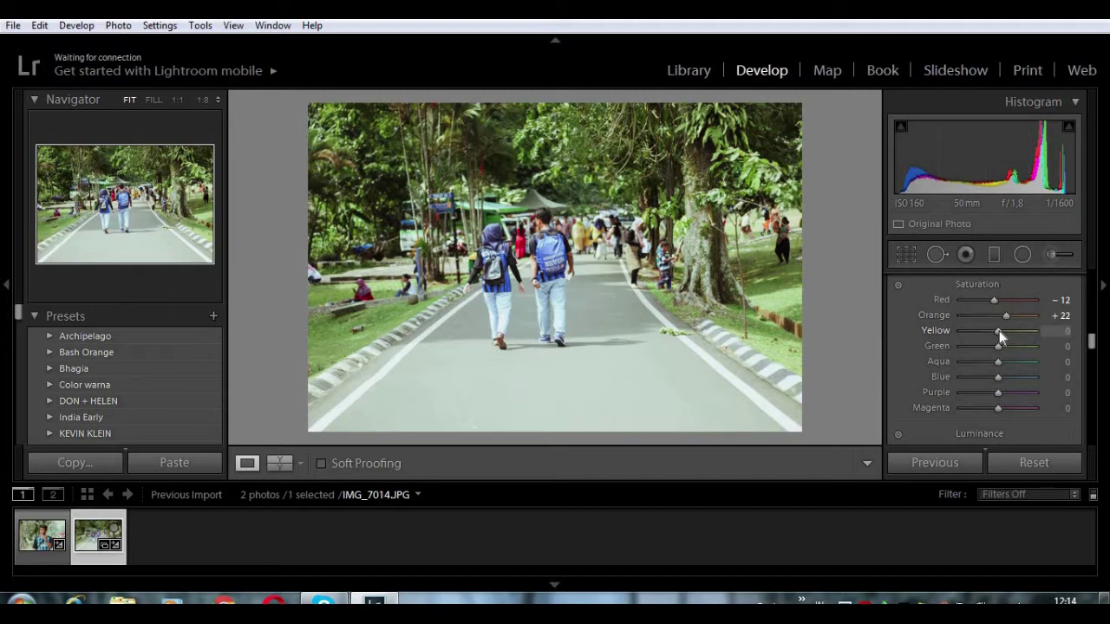
- Set Yellow saturation to -26 and Green saturation to -30
left_click_drag(999, 331, 993, 340)
left_click(1061, 331)
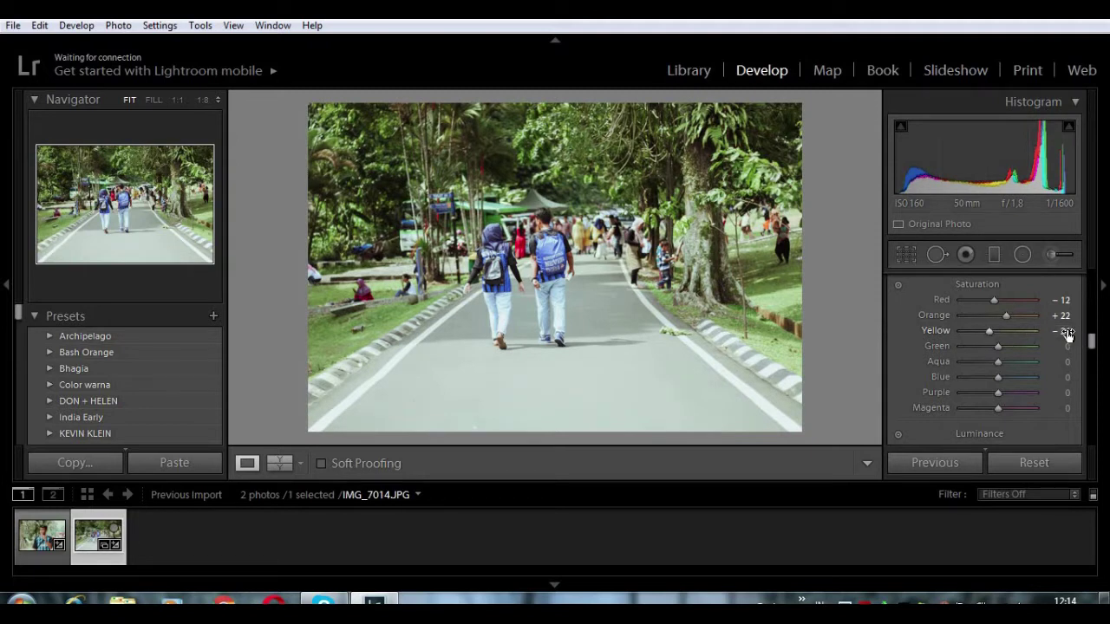
type("-26")
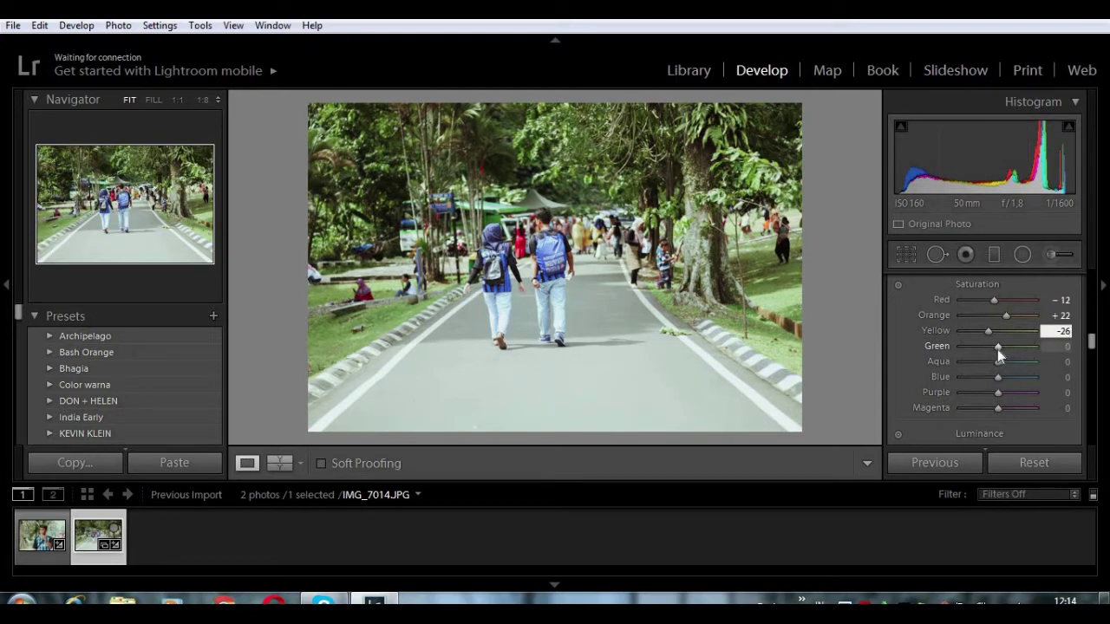
key("Return")
left_click_drag(997, 349, 985, 349)
left_click(1058, 347)
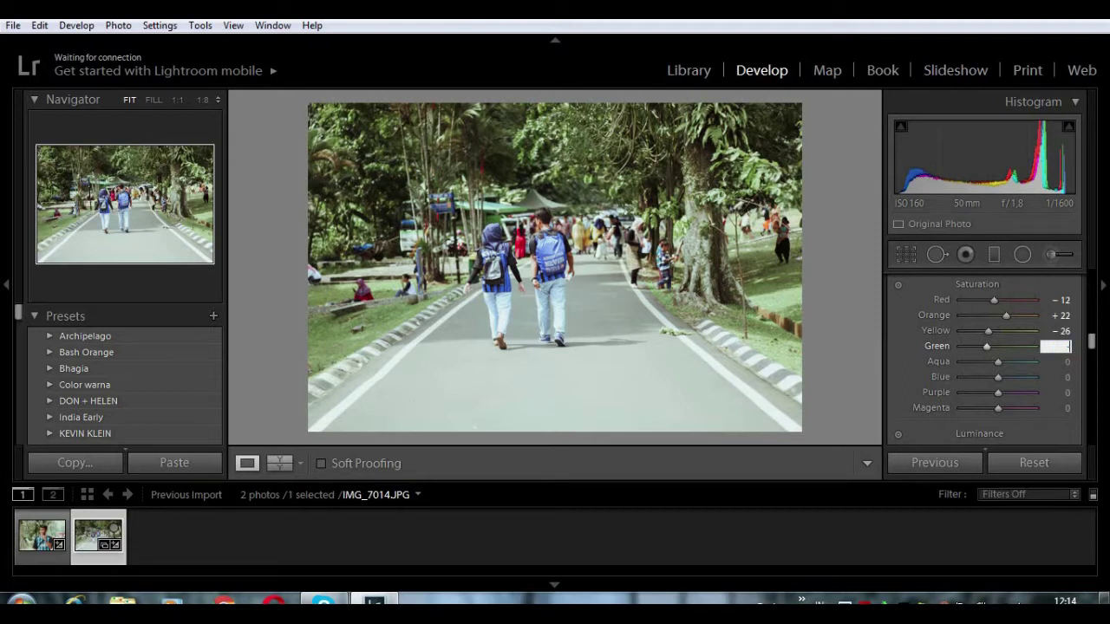
type("-30")
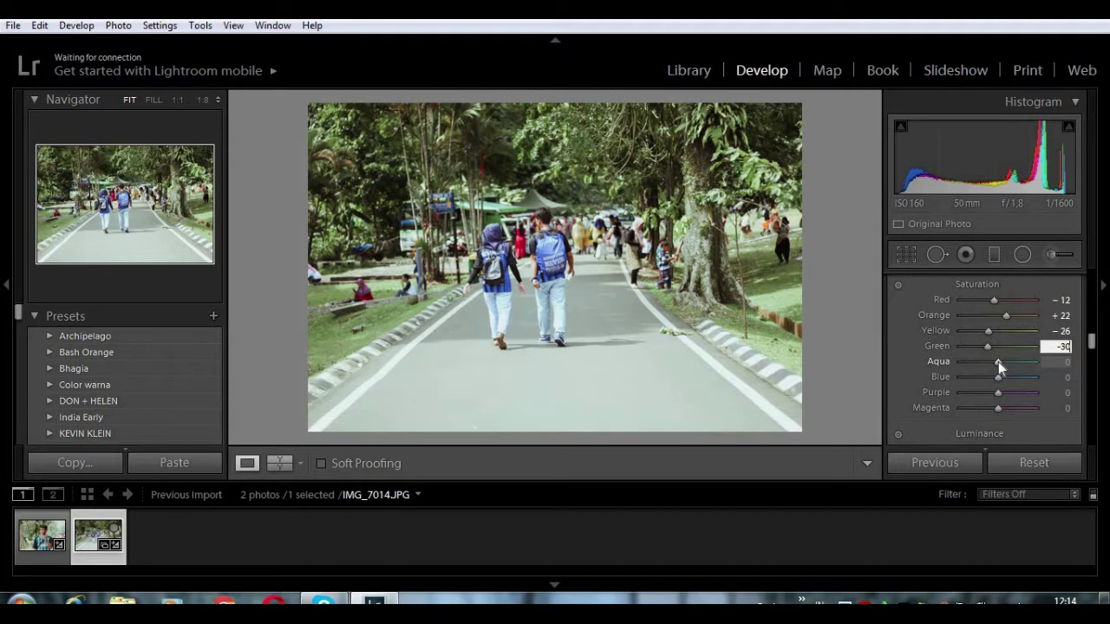
- Set saturation Aqua +10, Blue +31 and Purple +5
left_click_drag(999, 361, 1003, 363)
left_click(1063, 362)
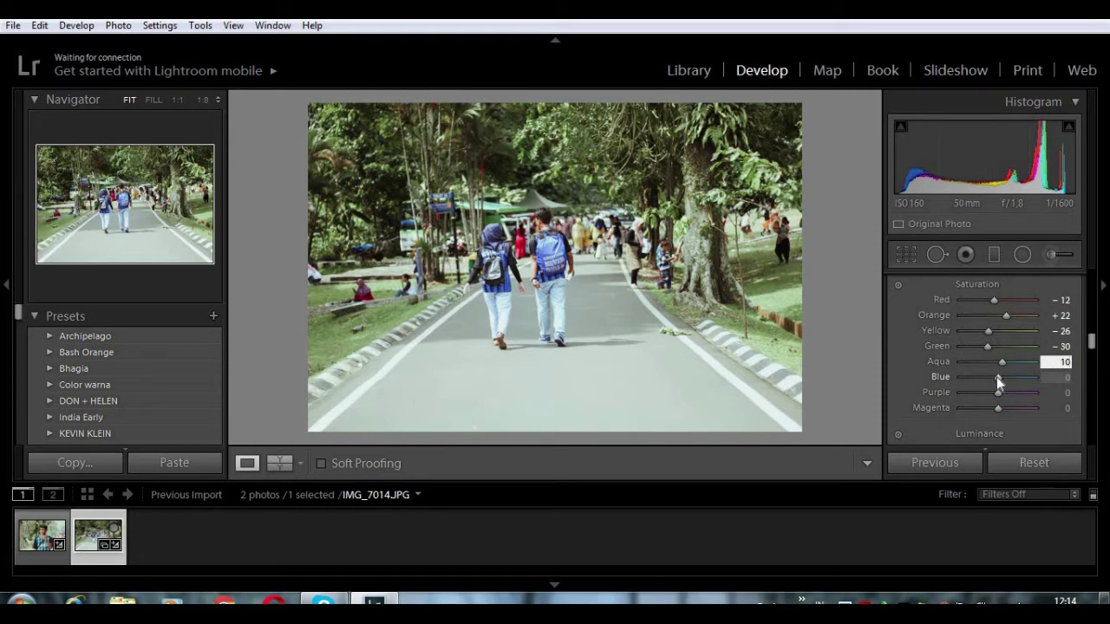
left_click_drag(997, 379, 1003, 384)
left_click_drag(1007, 380, 1007, 380)
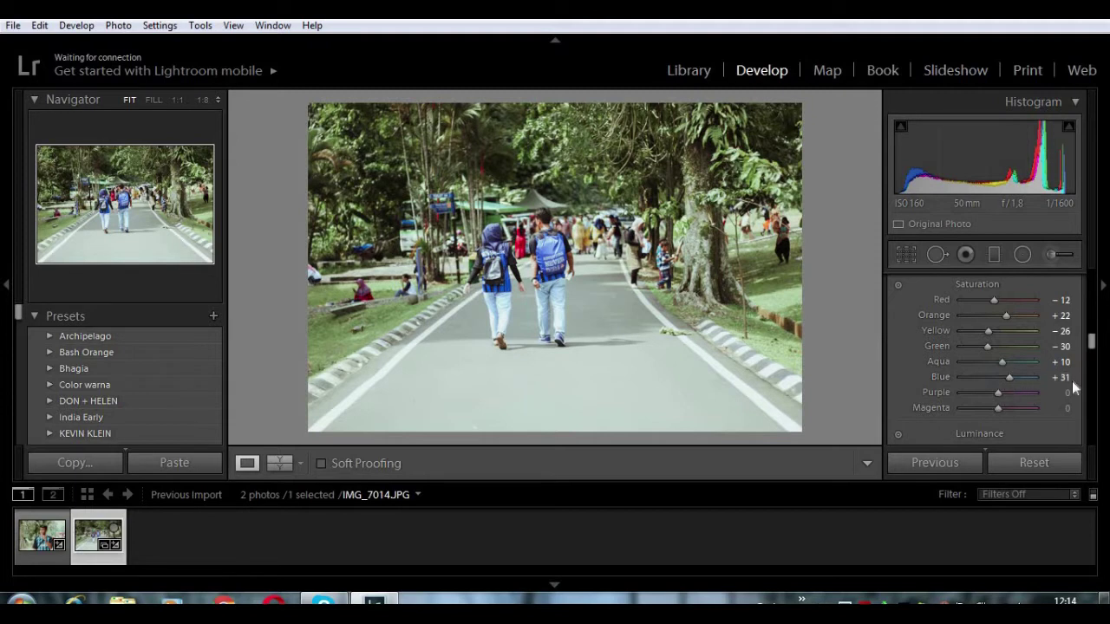
key("3")
key("0")
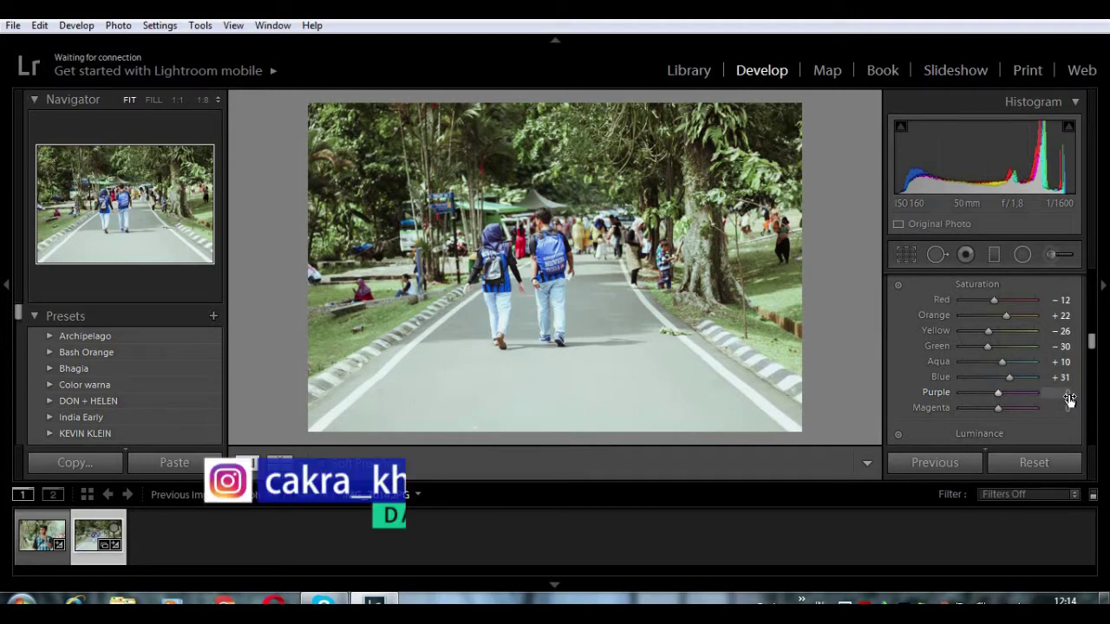
left_click(1069, 394)
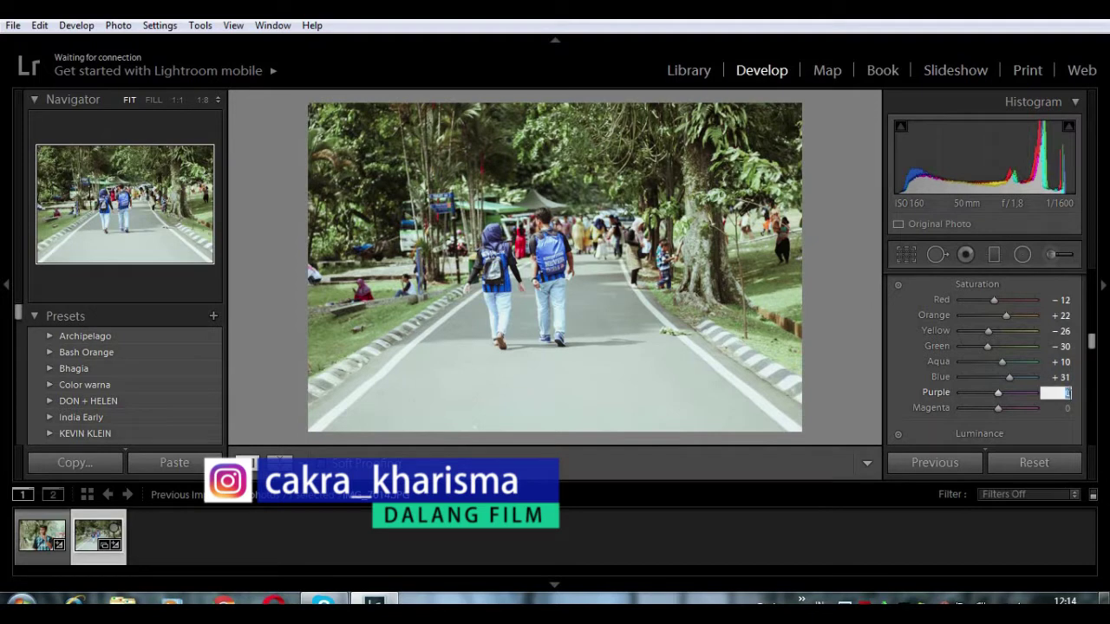
type("5")
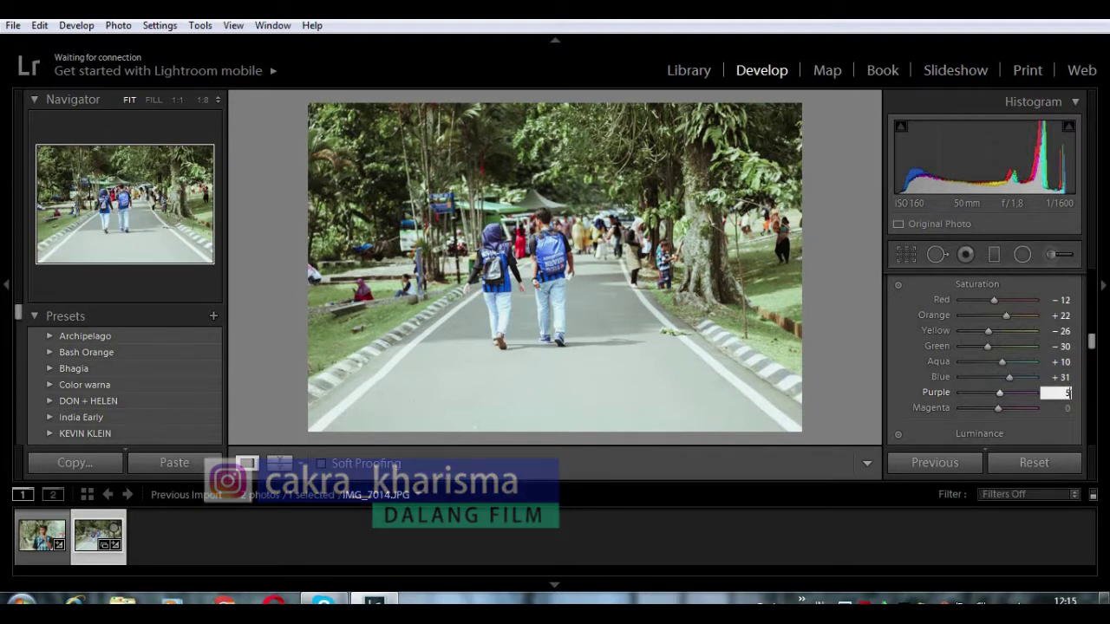
- Set luminance Red +15, Orange -10 and Yellow -15
left_click_drag(1091, 349, 1091, 364)
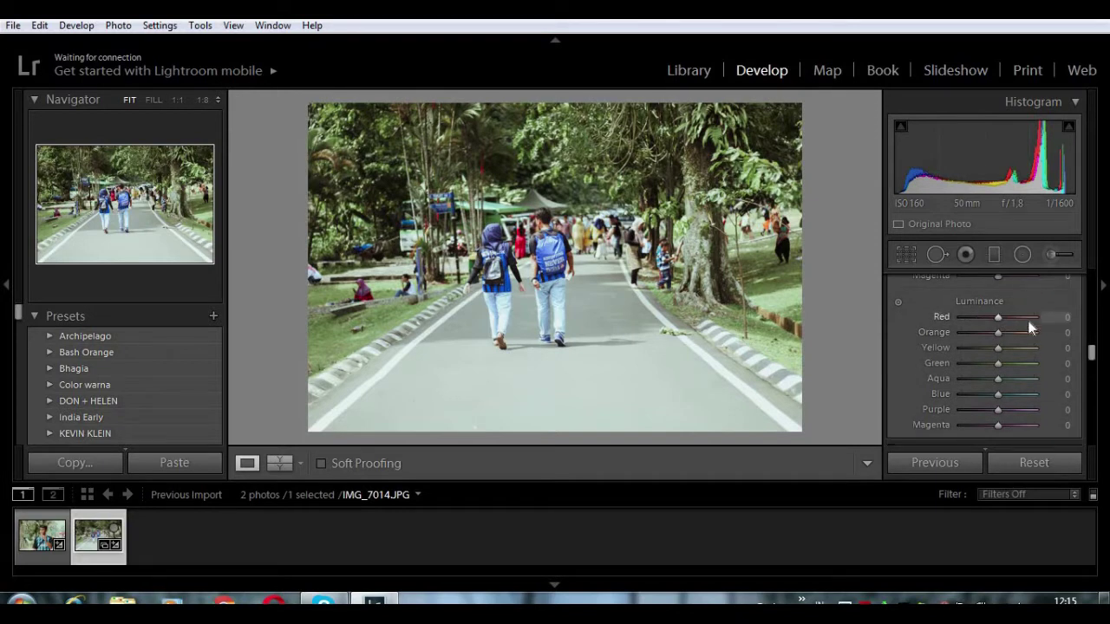
left_click(1066, 318)
type("15")
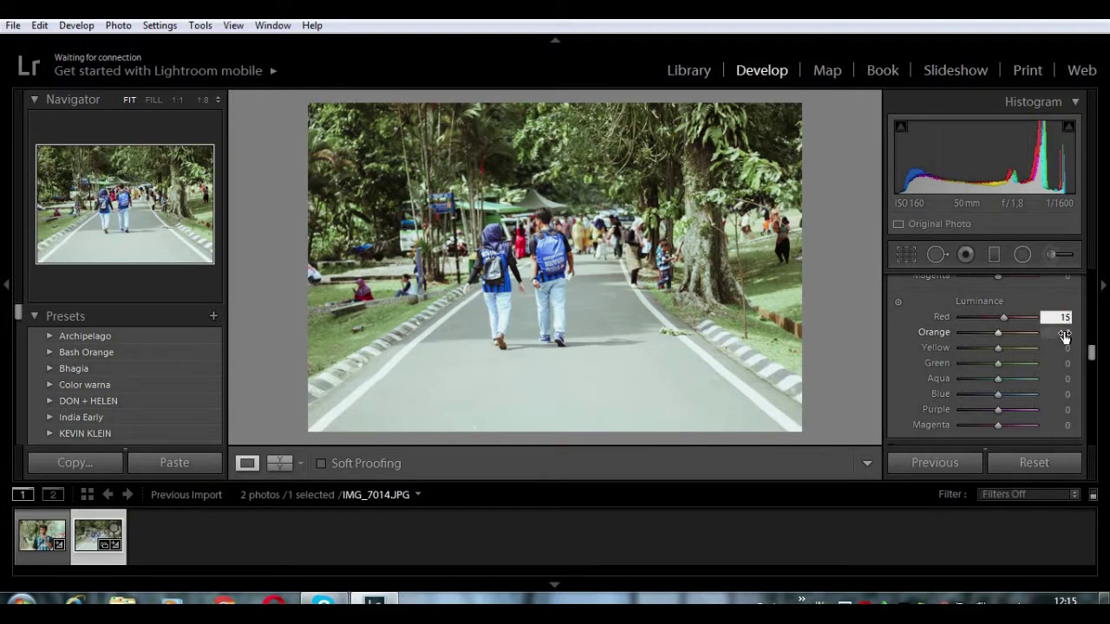
type("-2")
key("BackSpace")
key("BackSpace")
left_click(1066, 334)
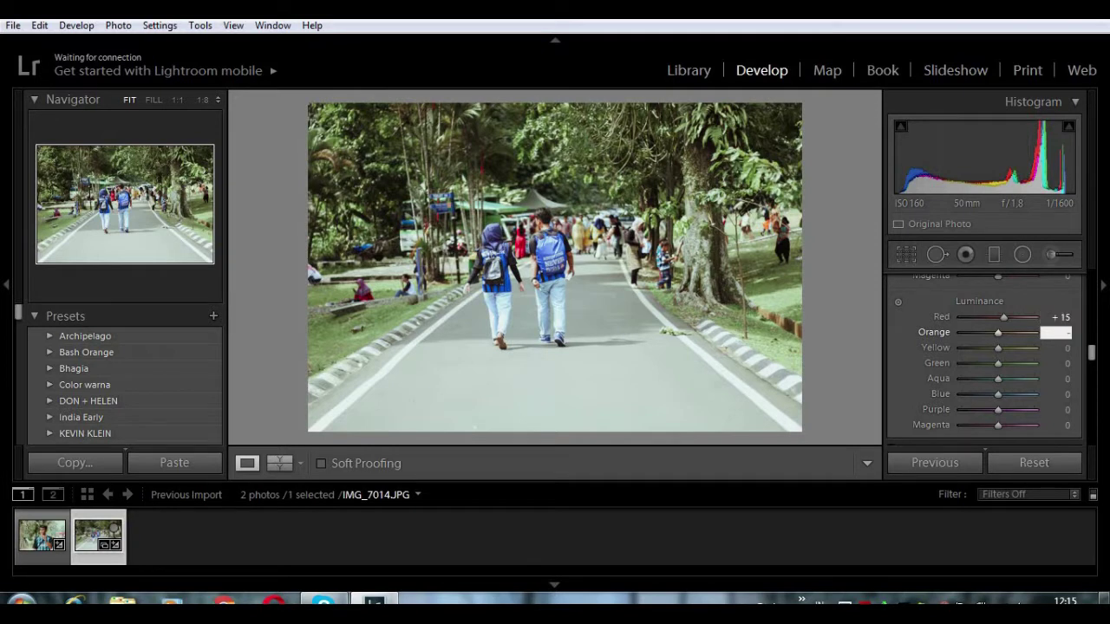
type("-10")
left_click(1065, 348)
type("-15")
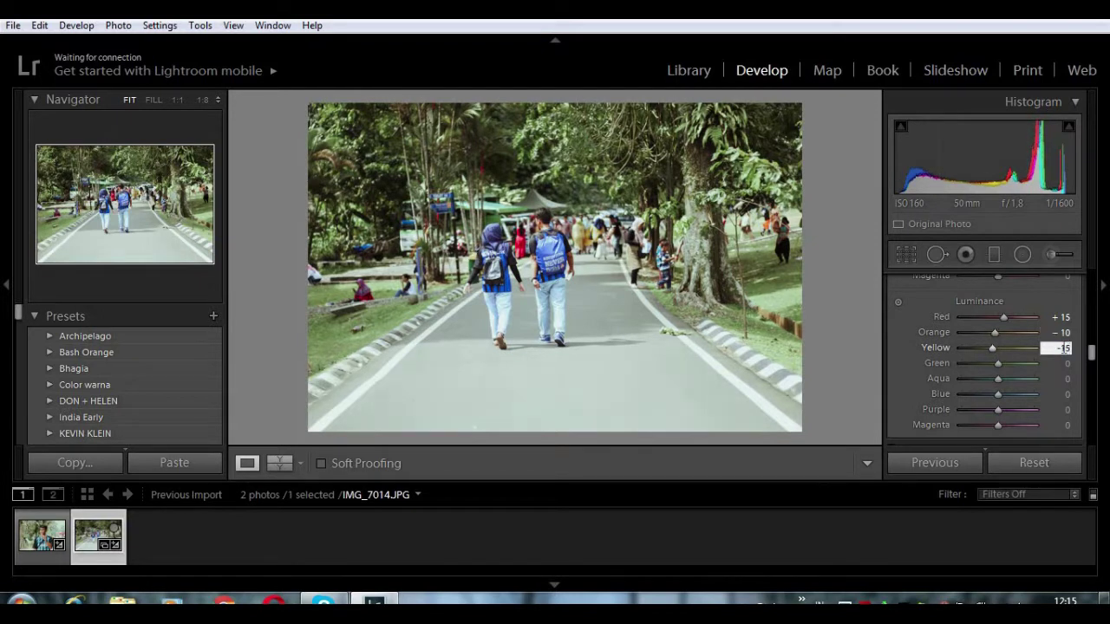
- Set luminance Green +30, Aqua +20 and Blue +25
left_click_drag(998, 364, 1011, 370)
left_click(1059, 364)
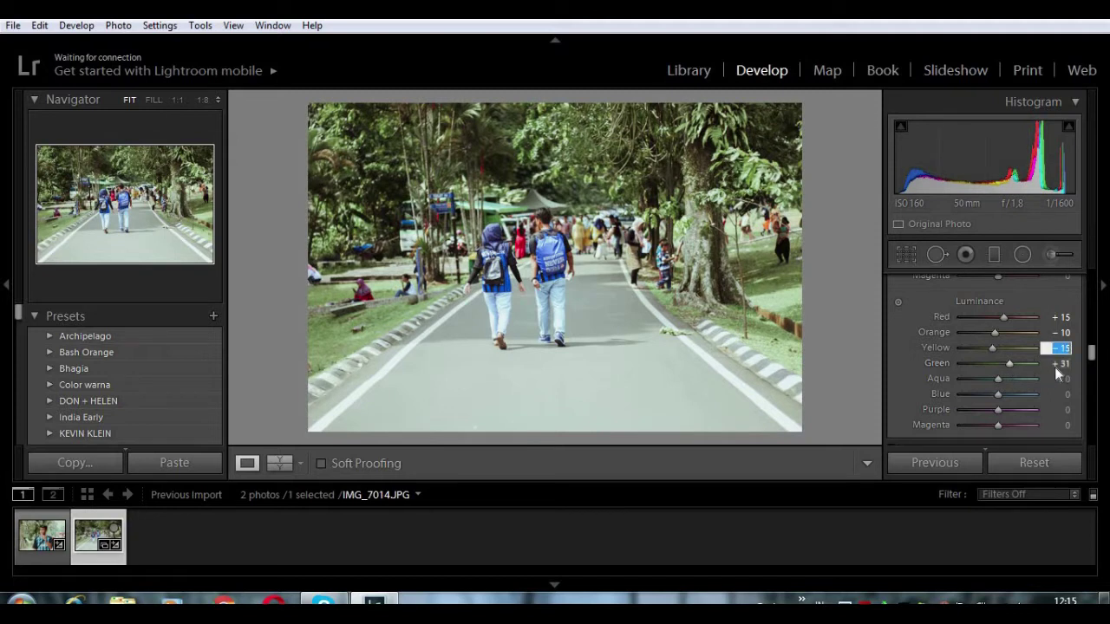
type("30")
key("Tab")
type("20")
key("Return")
left_click_drag(998, 394, 1005, 397)
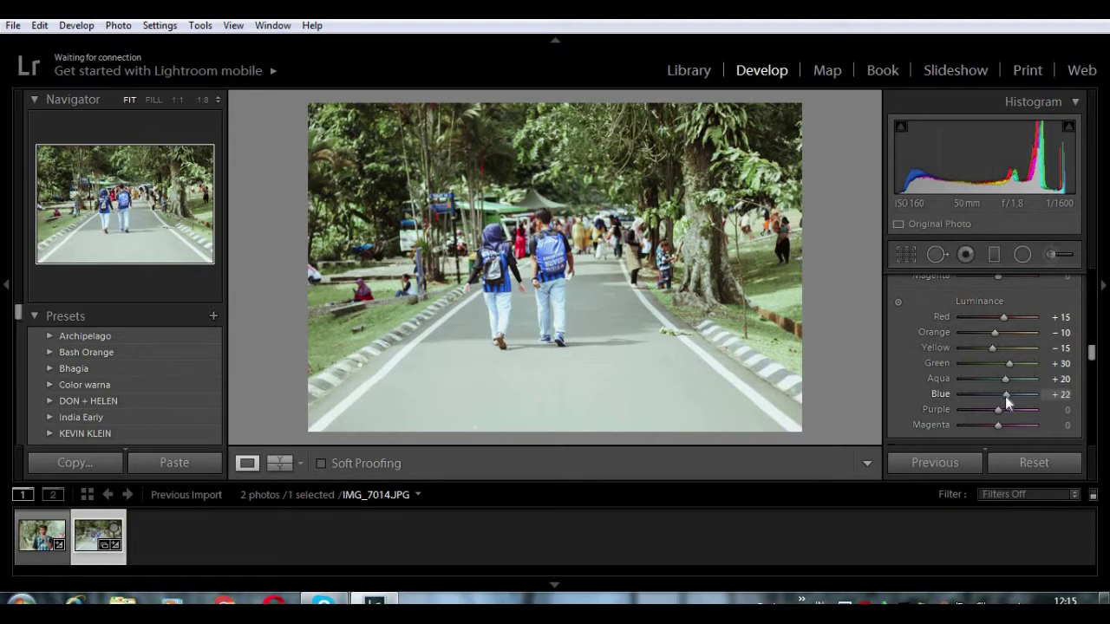
left_click(1062, 398)
type("25")
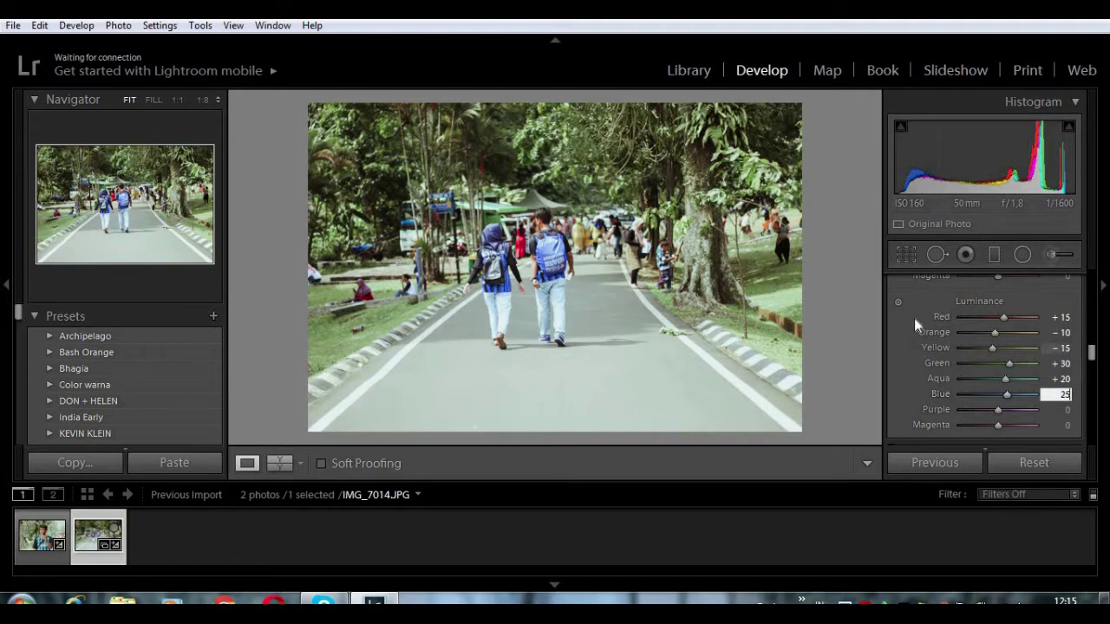
key("Return")
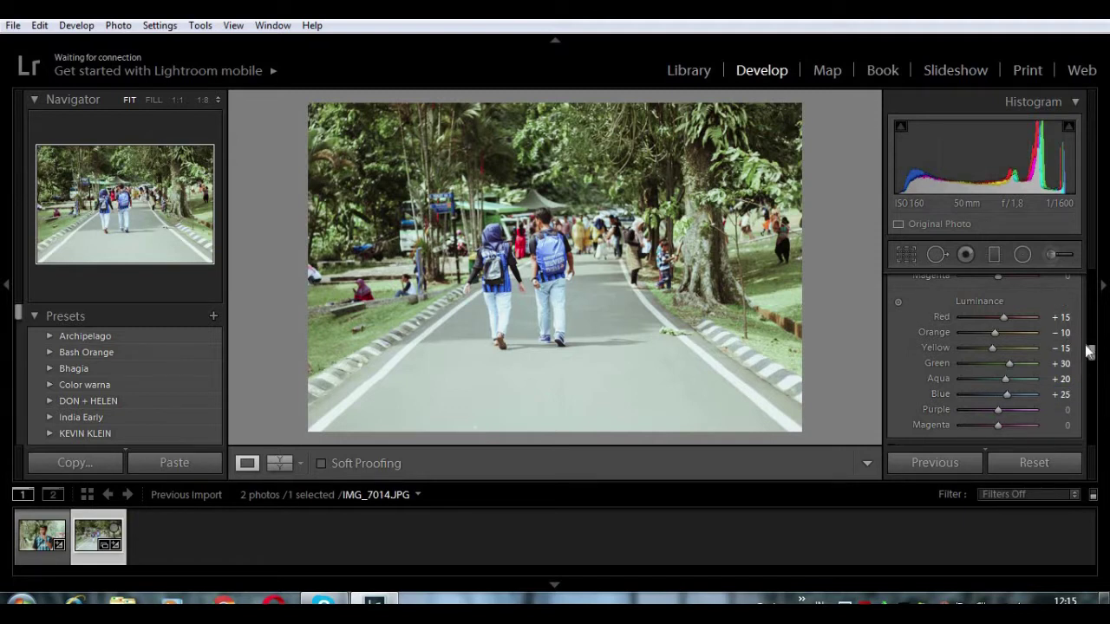
- Set split-toning Shadows Saturation to 2 with Shadows Hue left at 51
scroll(1091, 357, "down", 4)
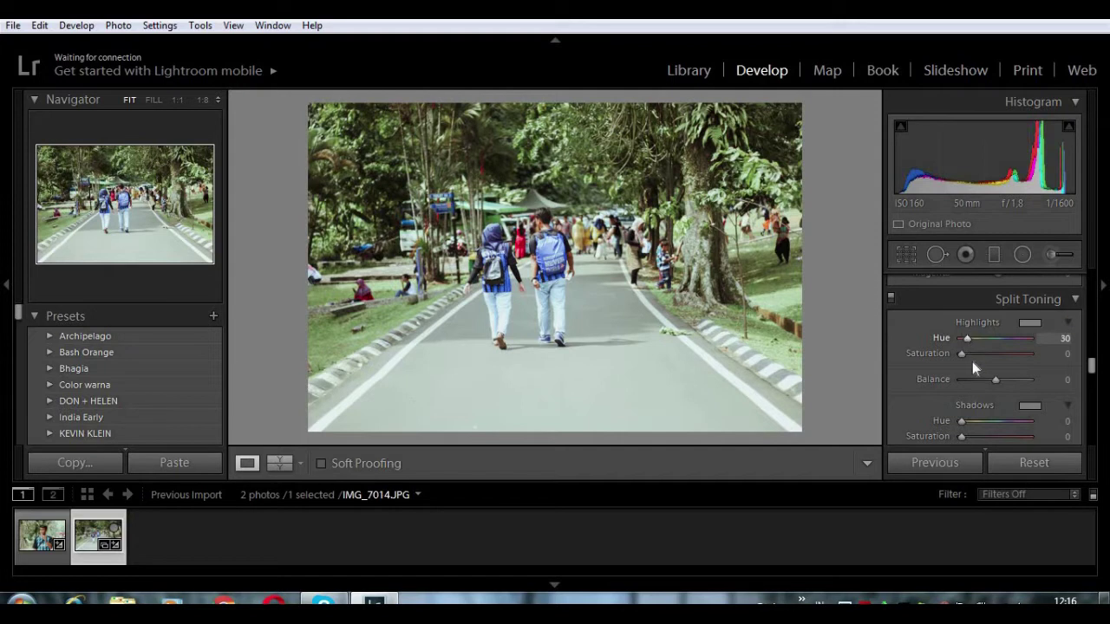
left_click_drag(961, 421, 972, 422)
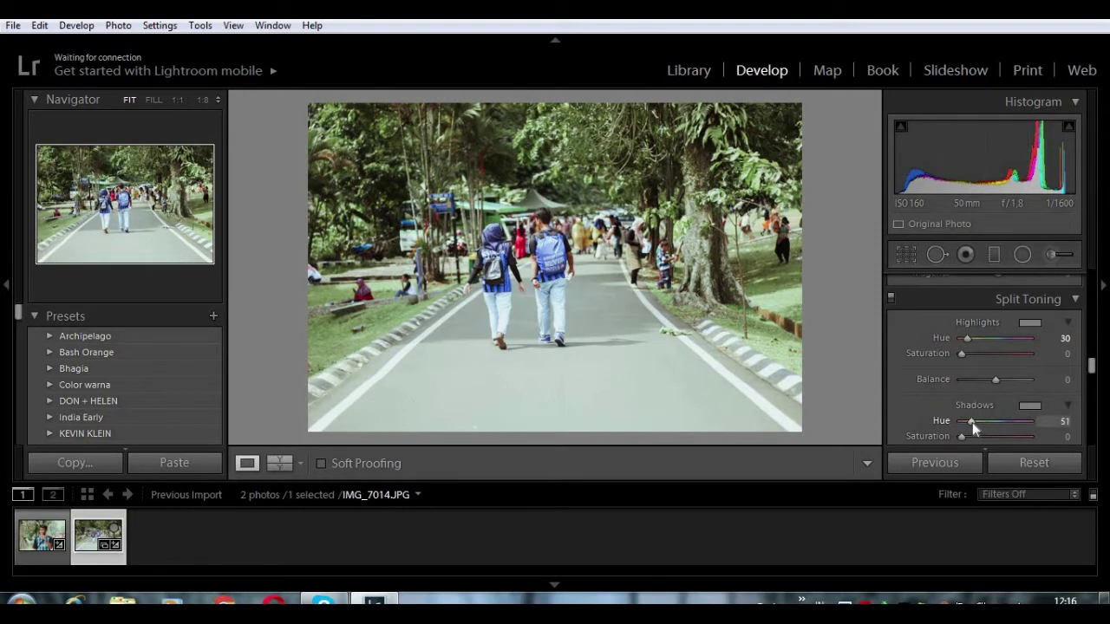
left_click_drag(1093, 367, 1095, 373)
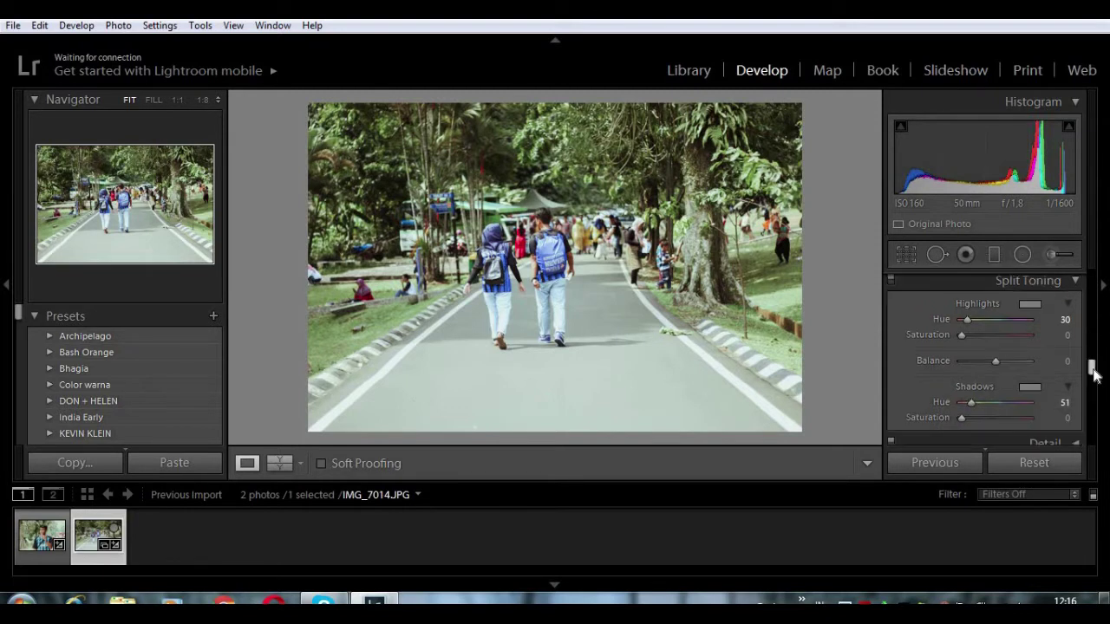
scroll(1093, 372, "down", 1)
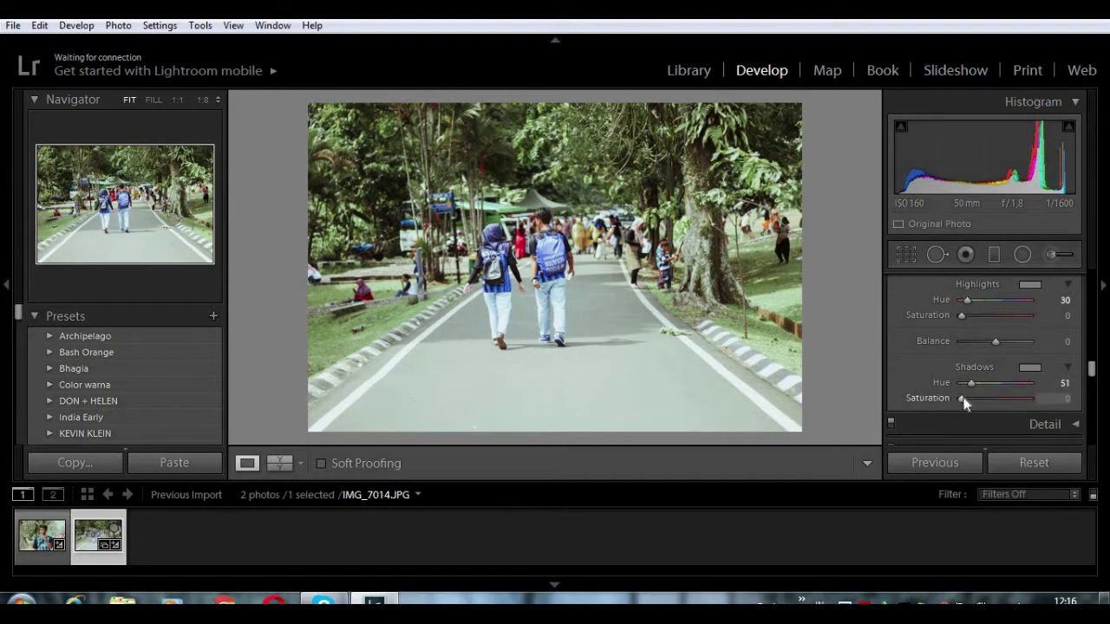
left_click_drag(962, 399, 970, 400)
left_click_drag(977, 407, 978, 407)
left_click_drag(968, 401, 966, 402)
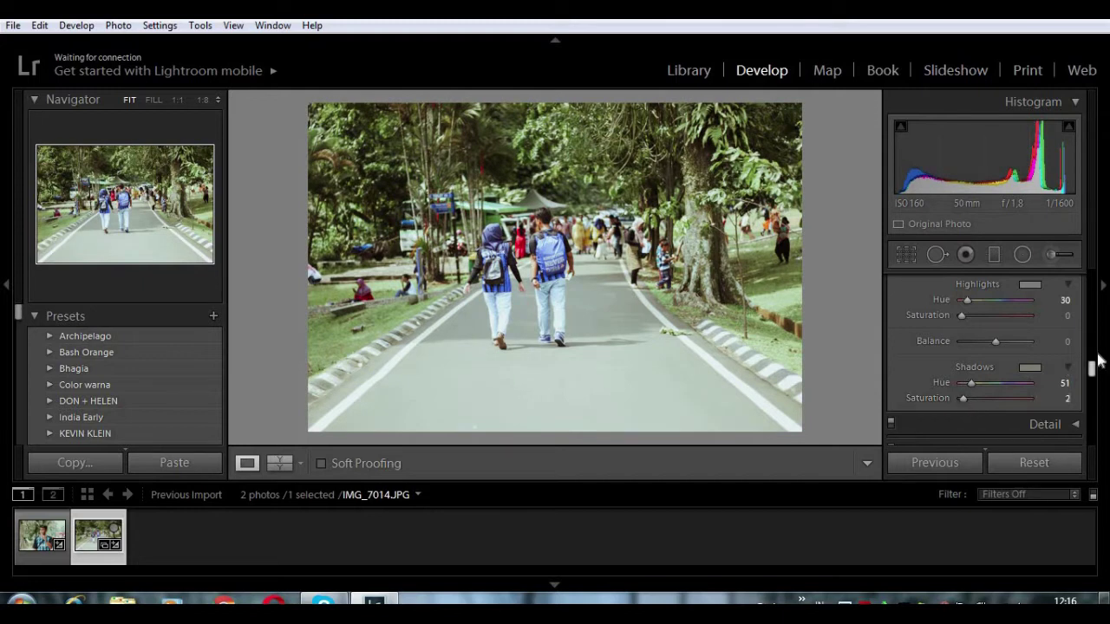
left_click_drag(1092, 373, 1093, 386)
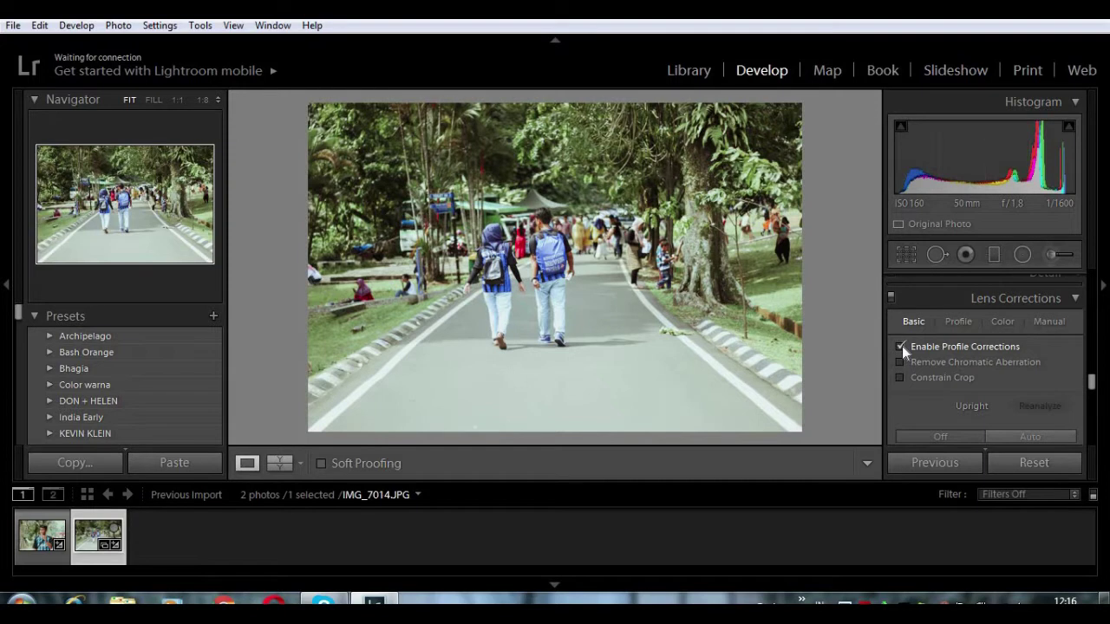
- Check Remove Chromatic Aberration in the Lens Corrections Basic panel
left_click(899, 360)
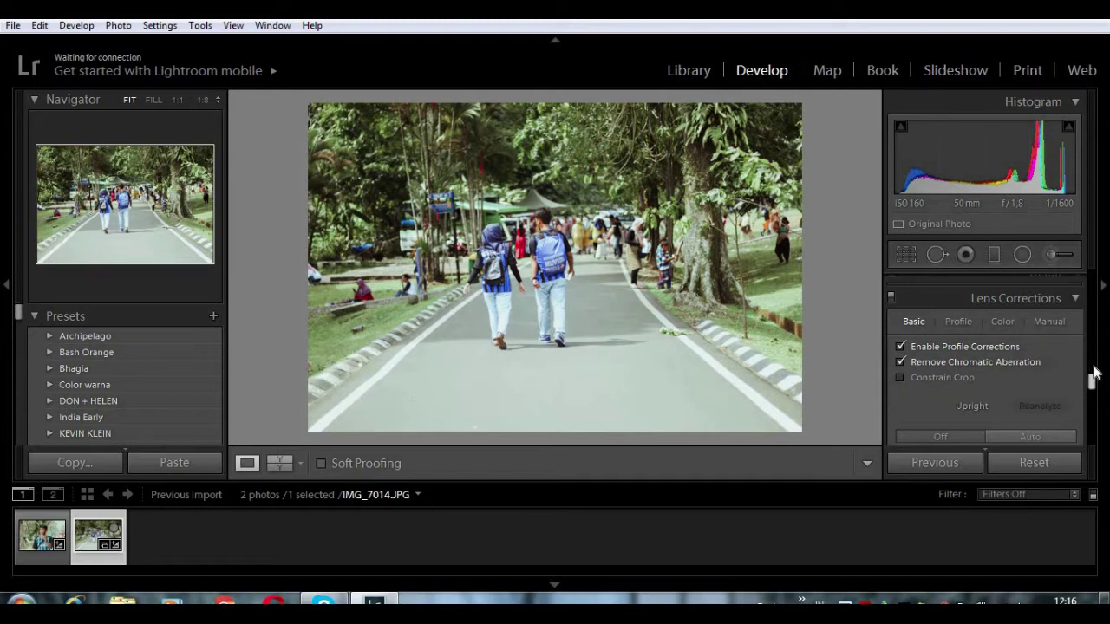
mouse_move(1091, 379)
left_mouse_down()
mouse_move(1091, 438)
mouse_move(1091, 426)
left_mouse_up()
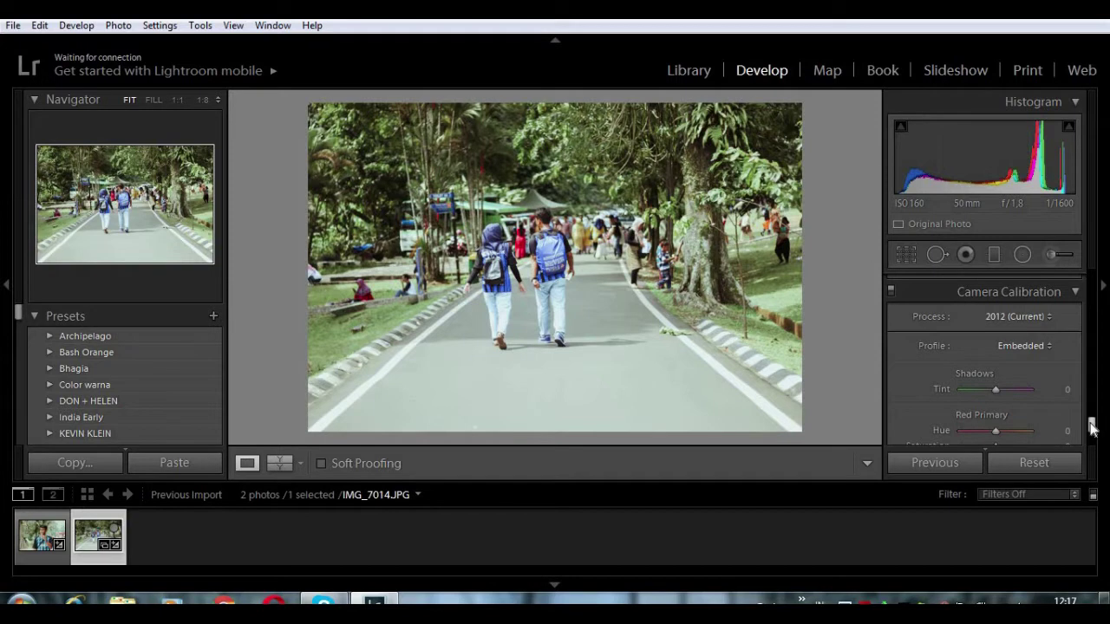
- Set Camera Calibration Shadows Tint +33, Red Primary Hue +10 and Green Primary Hue +50
left_click_drag(1091, 426, 1091, 433)
left_click_drag(996, 287, 1016, 297)
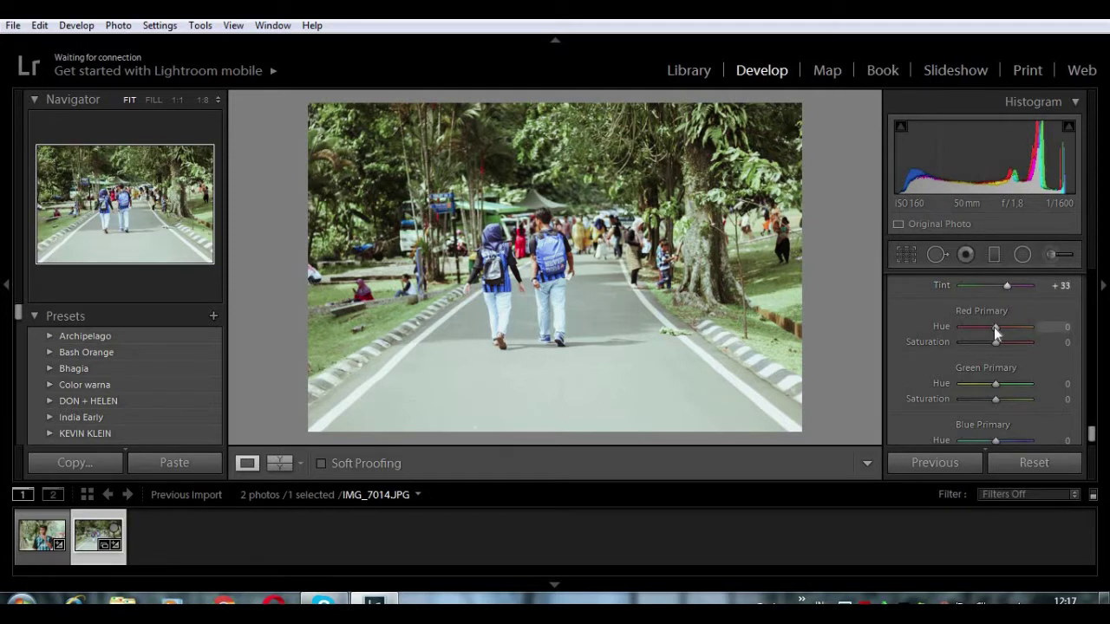
left_click_drag(994, 327, 998, 327)
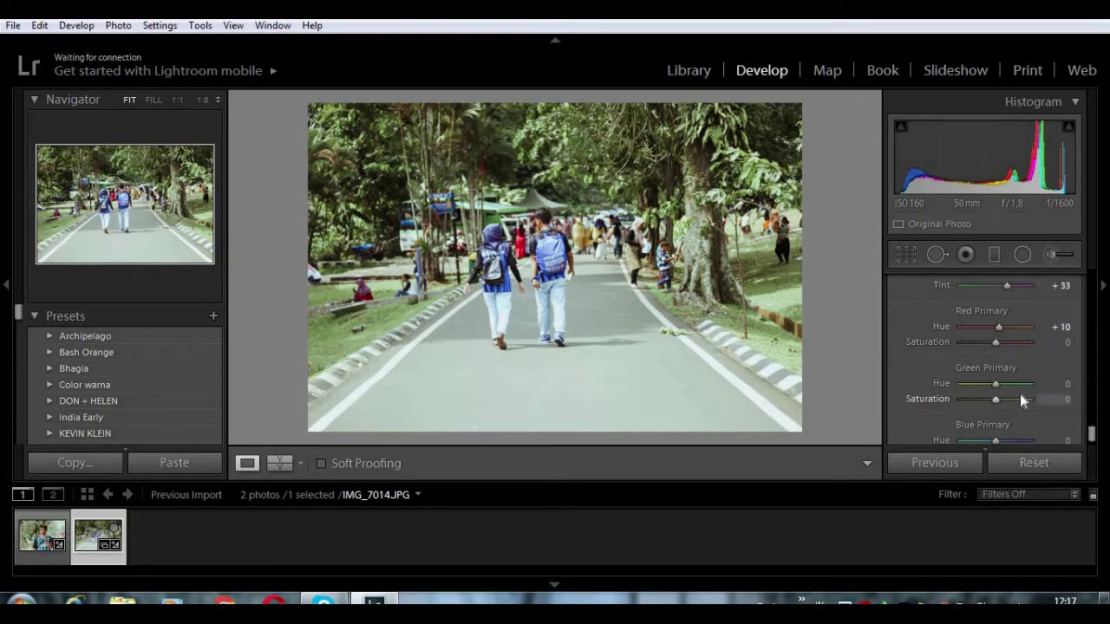
mouse_move(995, 384)
left_mouse_down()
mouse_move(1012, 385)
mouse_move(915, 387)
mouse_move(1036, 405)
mouse_move(986, 398)
mouse_move(1012, 392)
left_mouse_up()
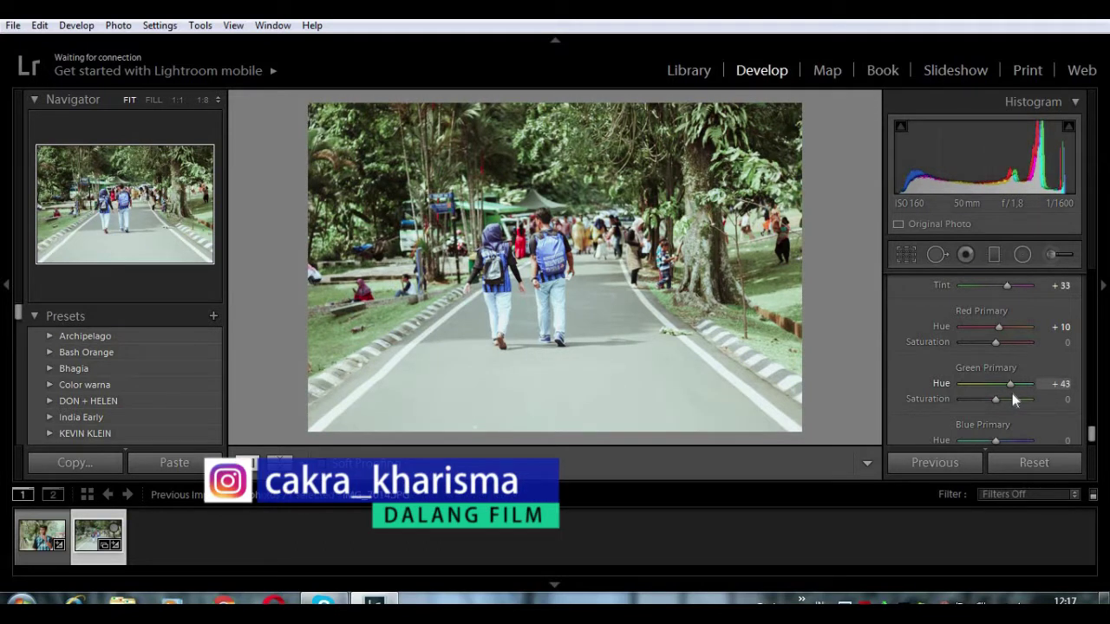
left_click_drag(1012, 394, 1015, 394)
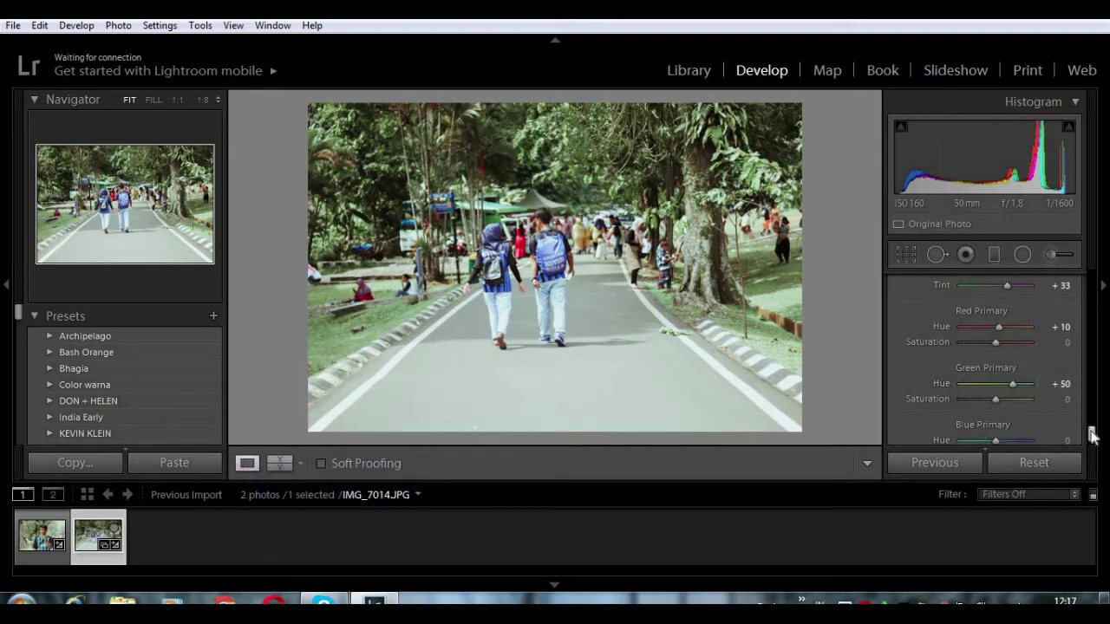
- Enter Blue Primary Hue -16 and Blue Primary Saturation +16 in Camera Calibration
left_click_drag(1092, 437, 1090, 442)
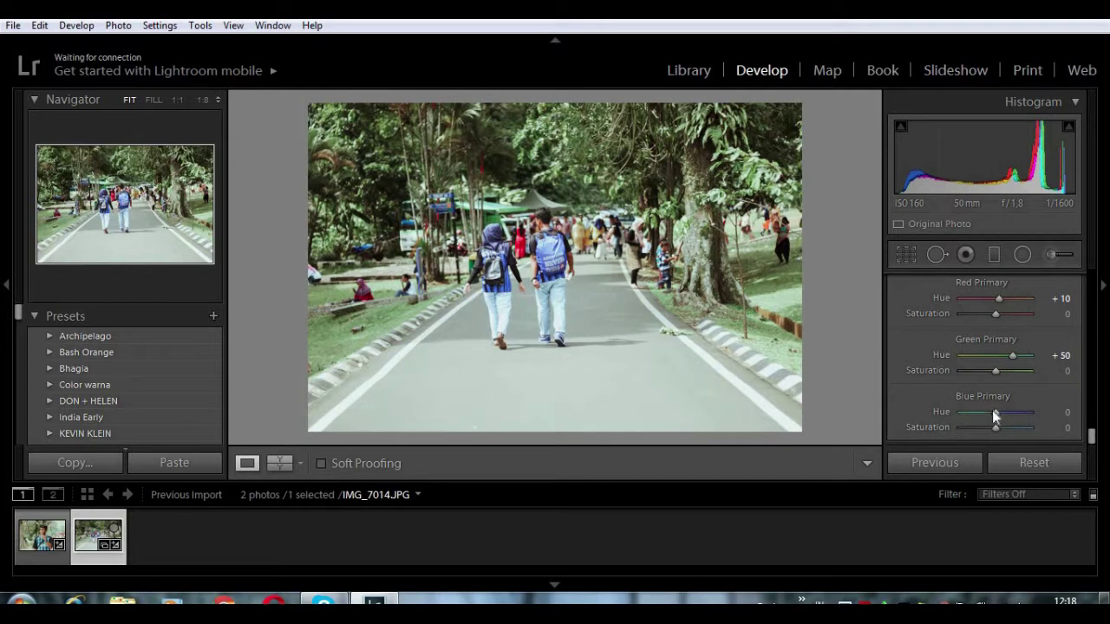
left_click_drag(994, 414, 990, 416)
left_click_drag(991, 417, 989, 416)
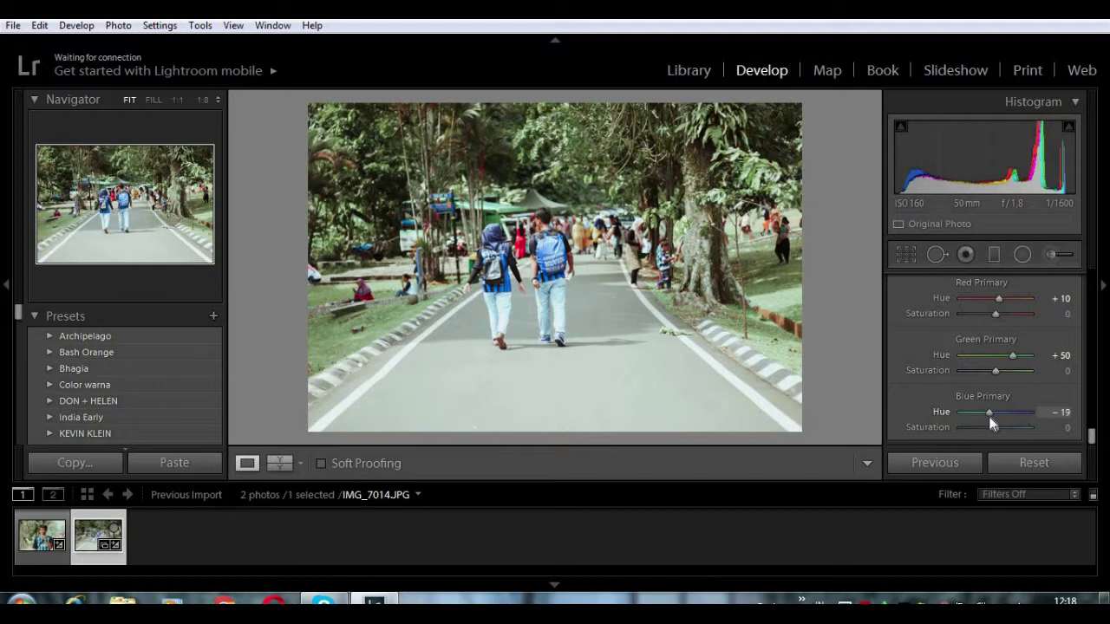
left_click(1063, 415)
type("-16")
key("Return")
left_click(1069, 428)
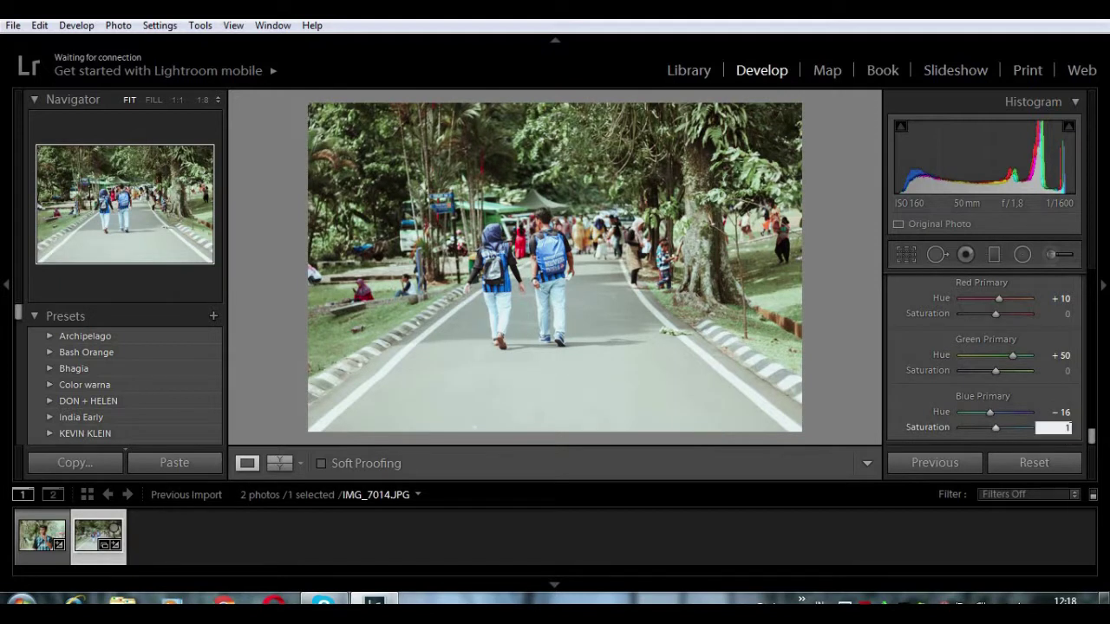
type("16")
key("Return")
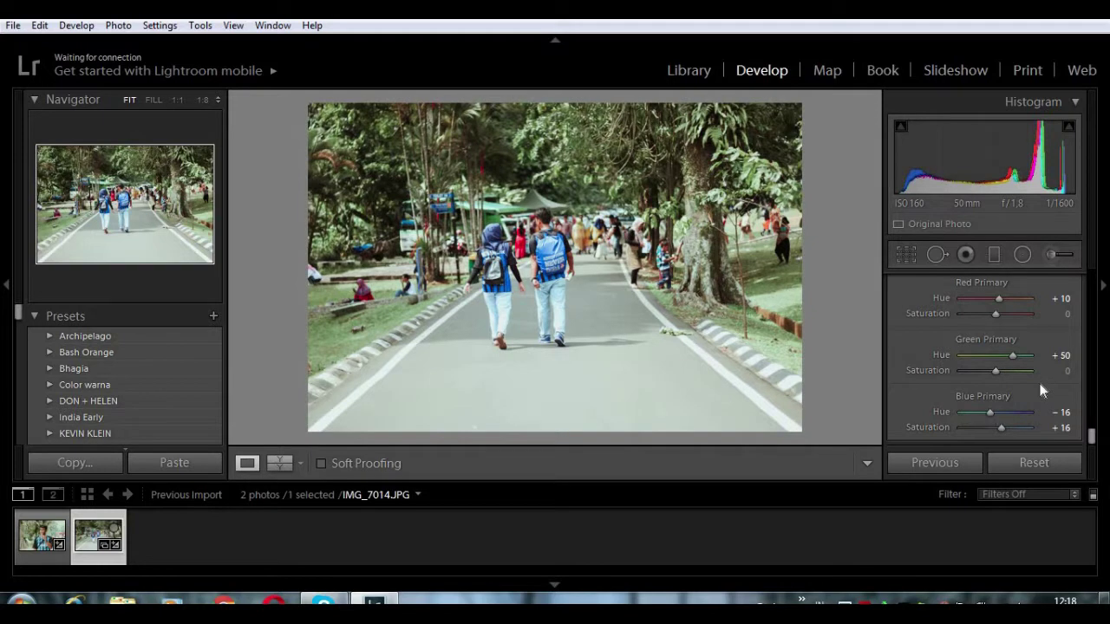
left_click_drag(1093, 438, 1094, 313)
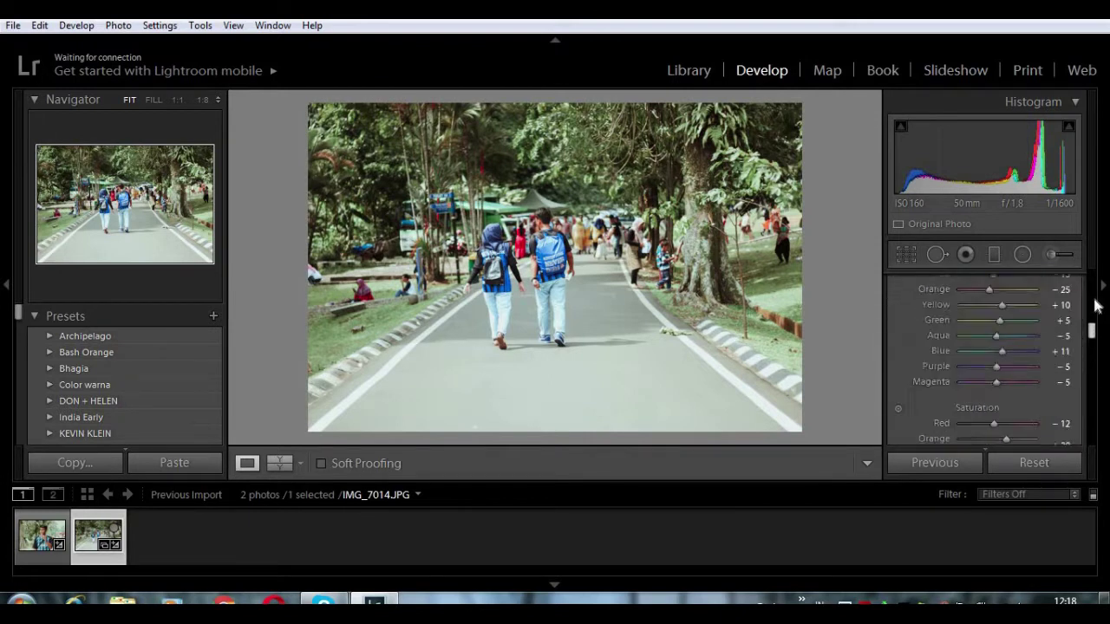
left_click_drag(1094, 313, 1057, 254)
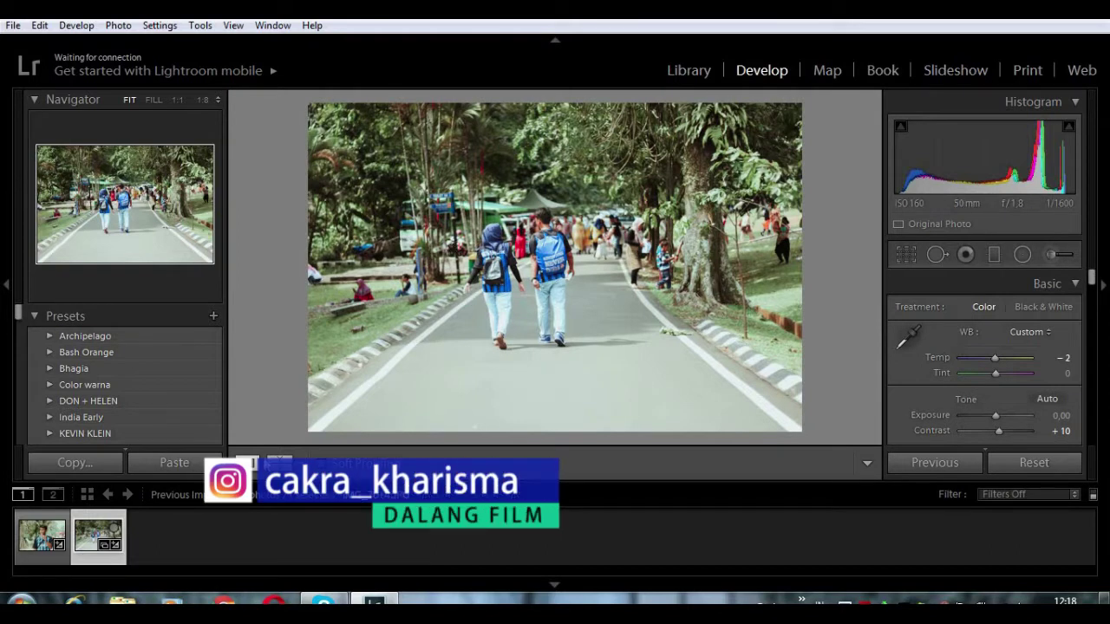
left_click(279, 463)
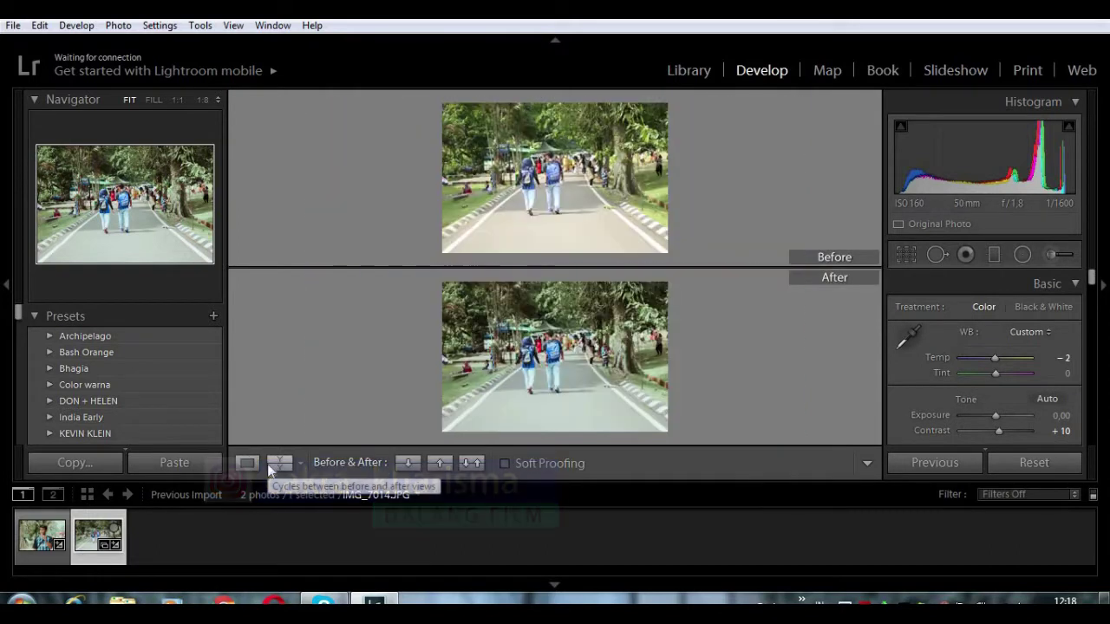
left_click(280, 462)
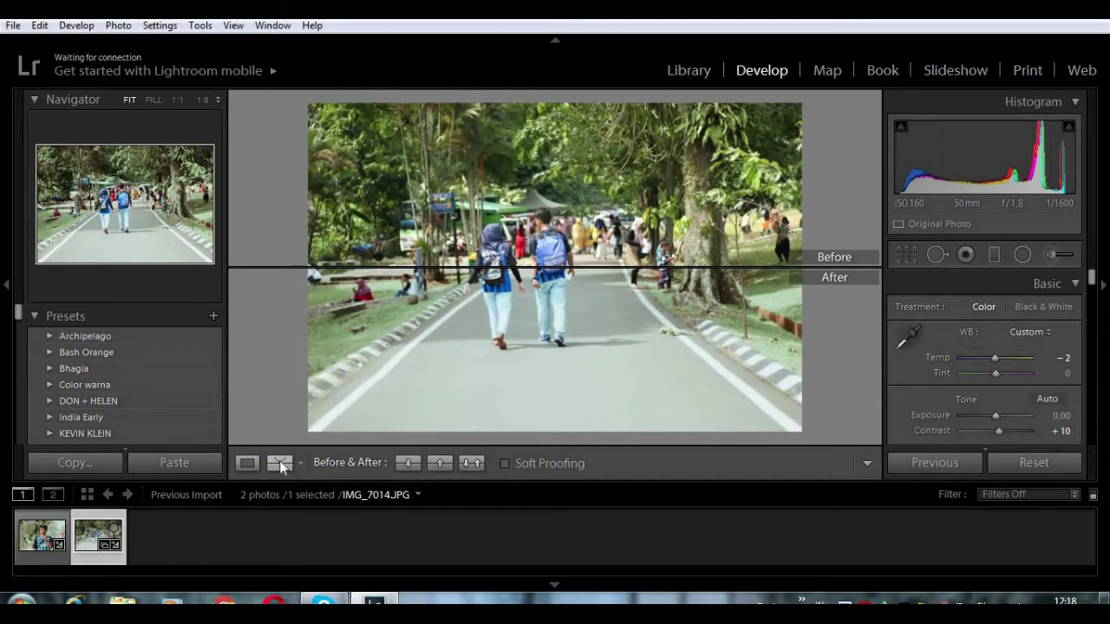
left_click(279, 462)
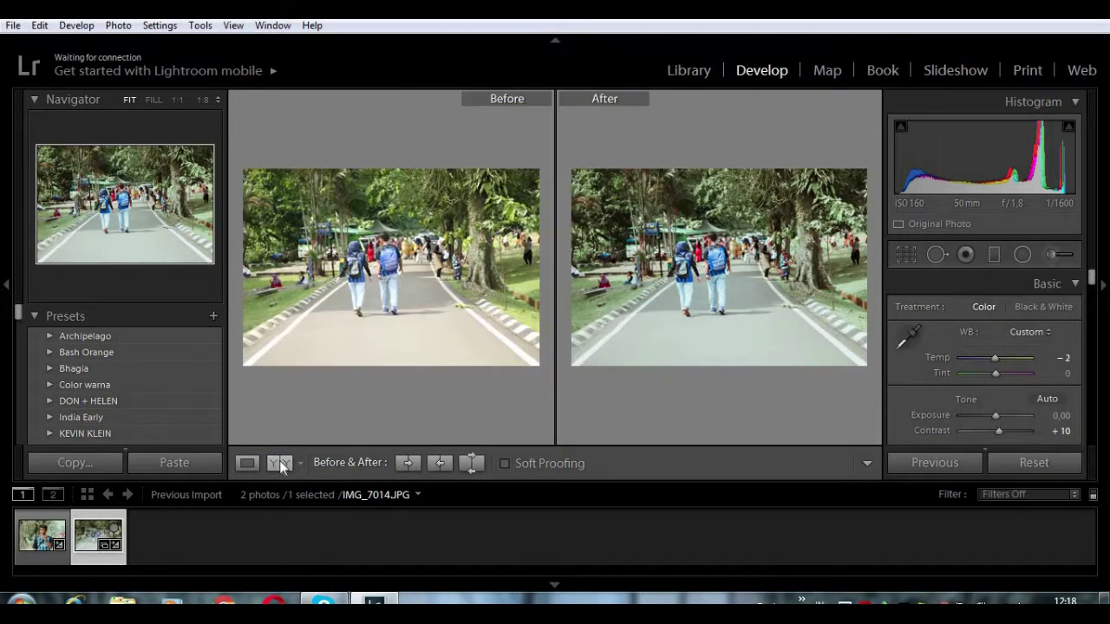
left_click(279, 463)
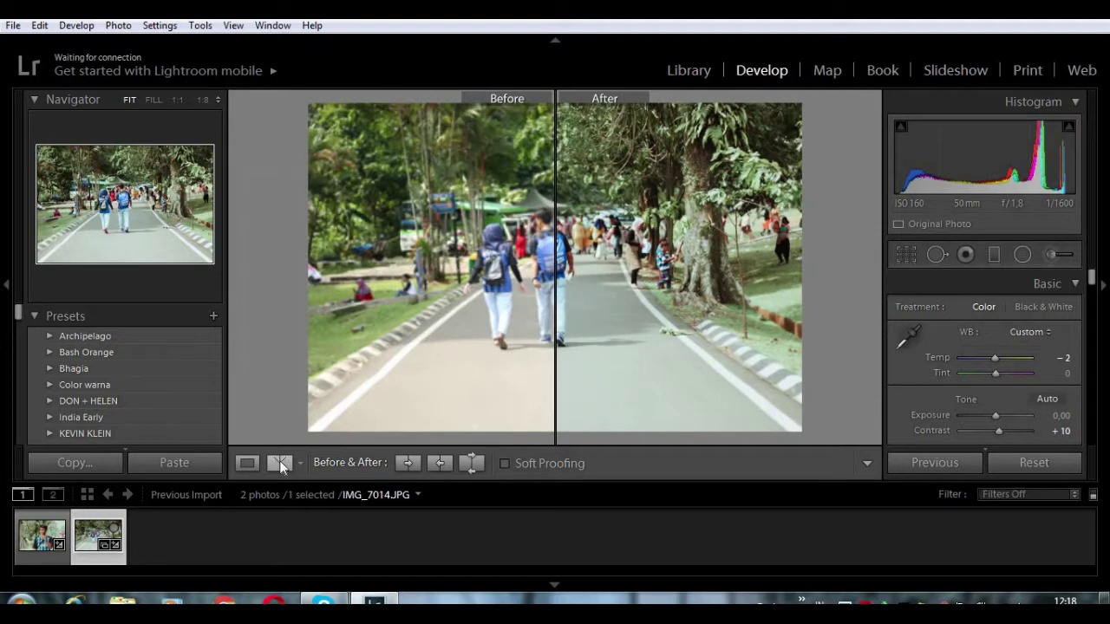
left_click(280, 462)
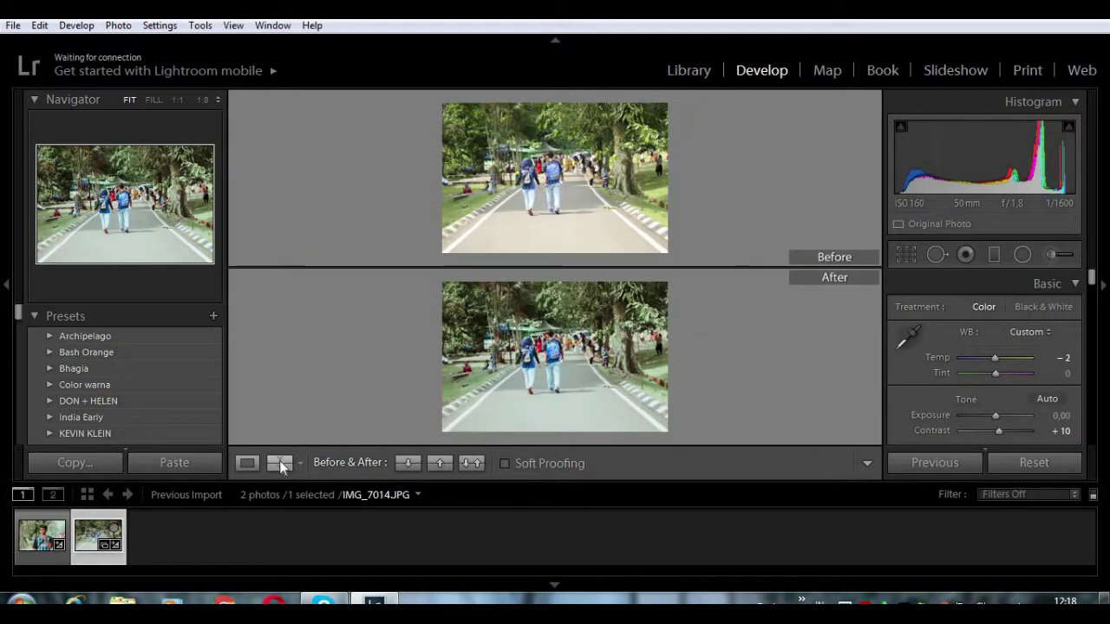
left_click(279, 462)
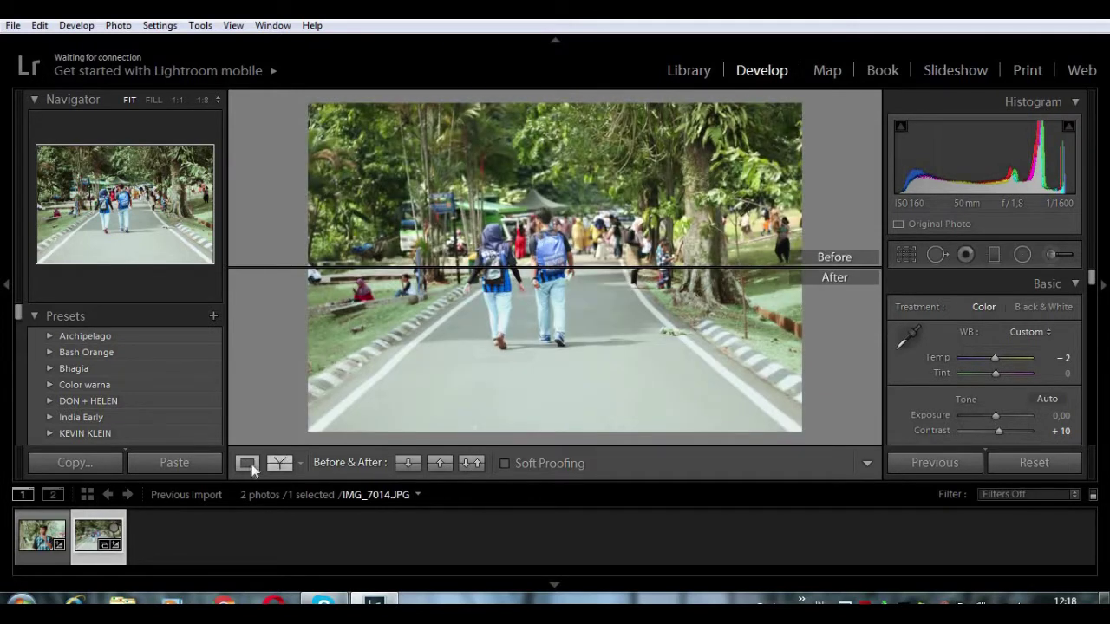
left_click(248, 464)
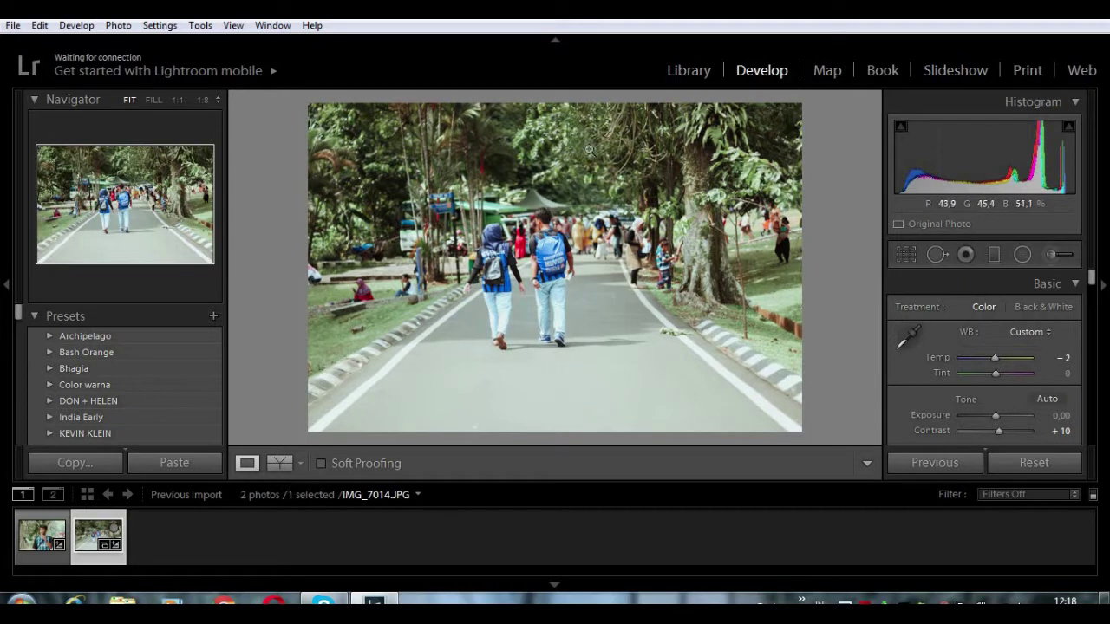